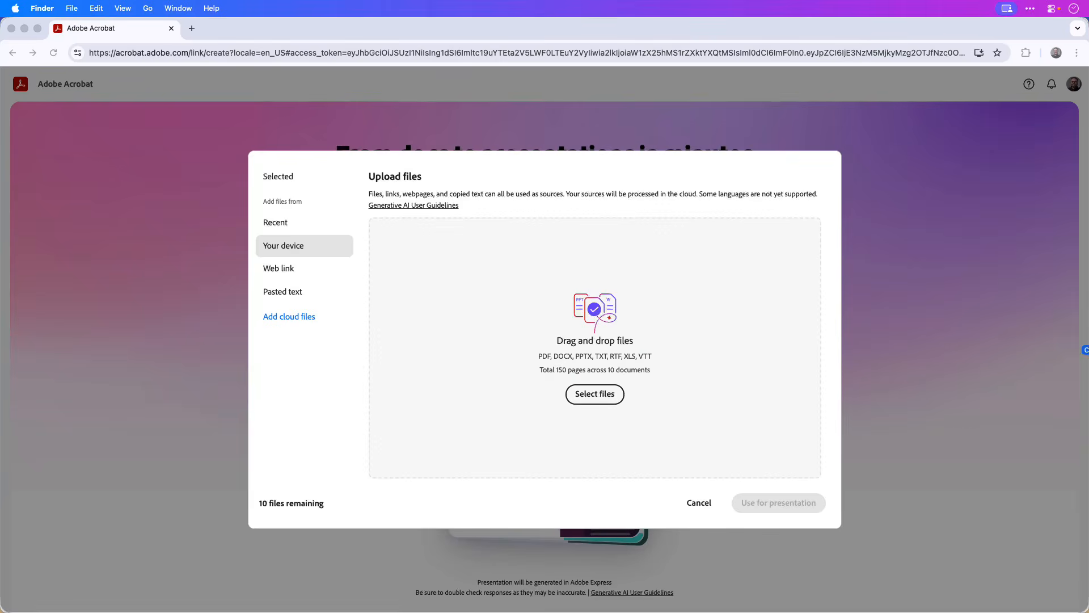
left_click_drag(1084, 350, 531, 316)
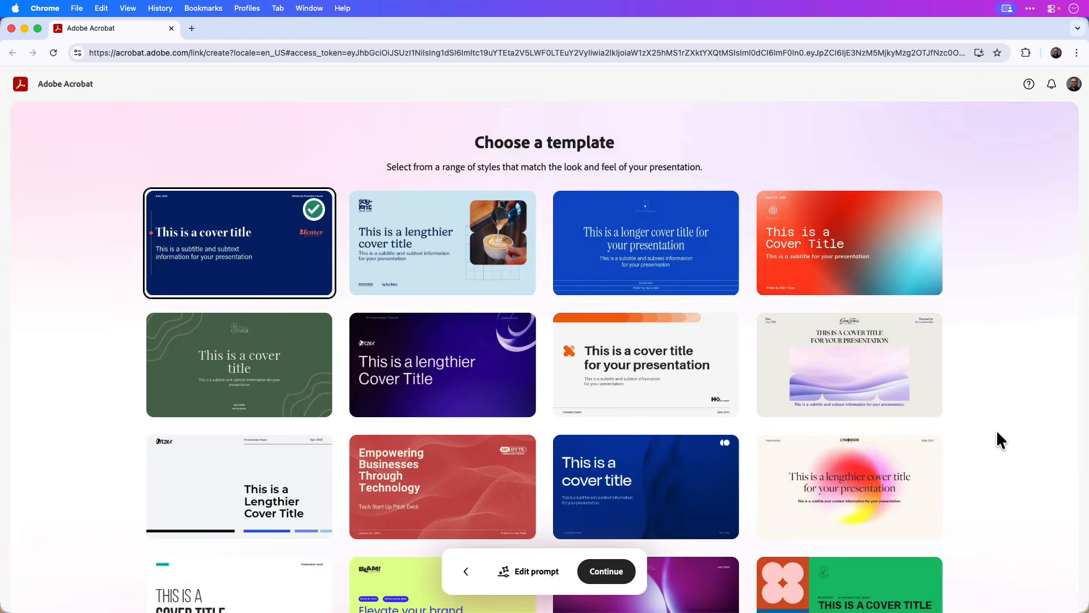
scroll(999, 439, "down", 3)
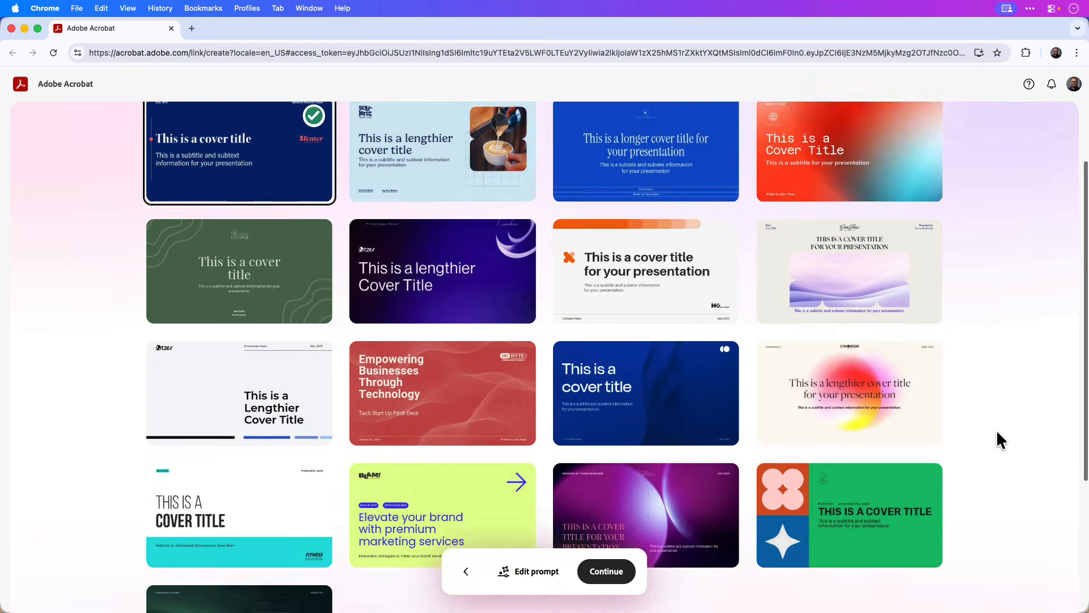
scroll(997, 433, "down", 5)
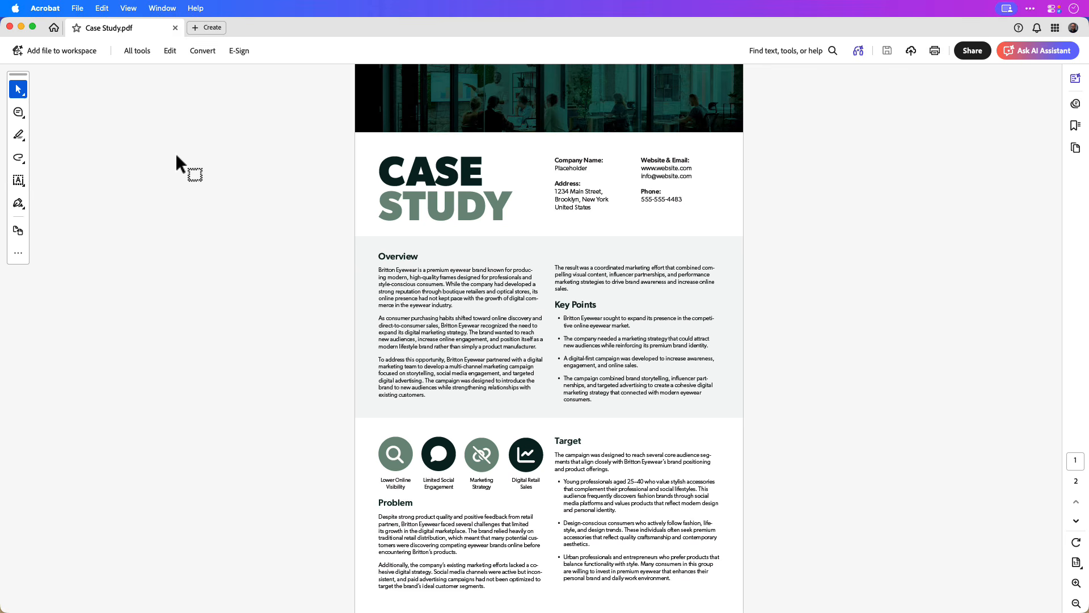
Look through the Case Study PDF and start the Generate presentation tool.
scroll(176, 156, "down", 5)
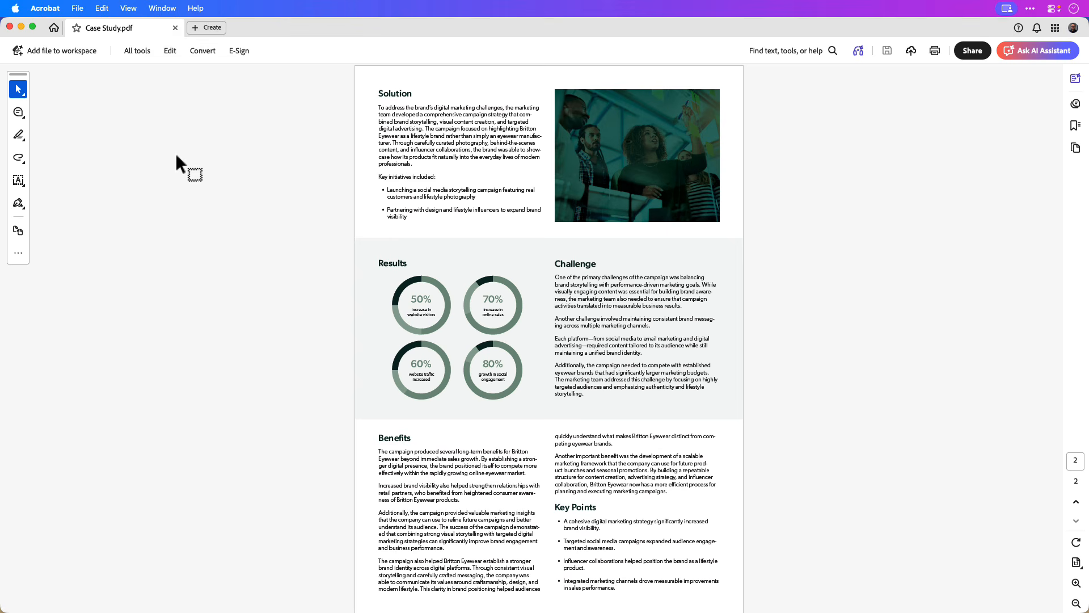
scroll(175, 155, "up", 5)
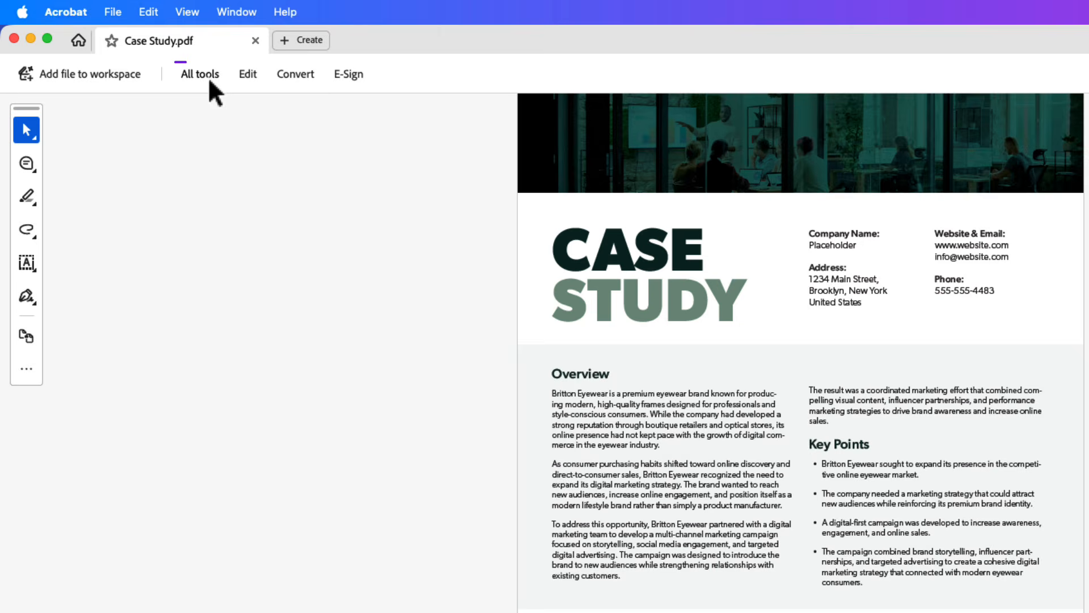
left_click(210, 74)
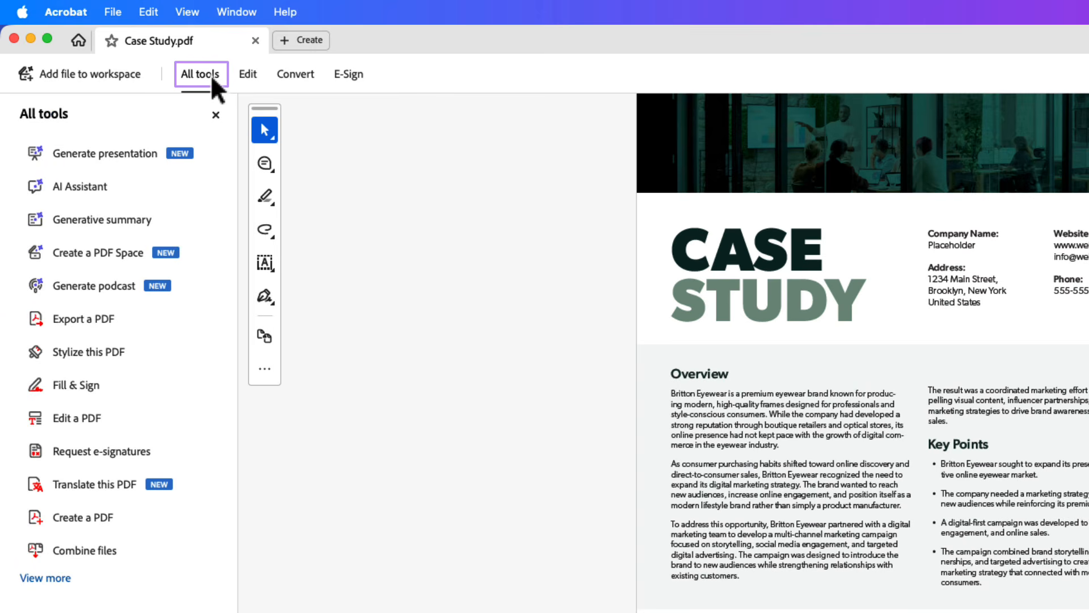
left_click(151, 163)
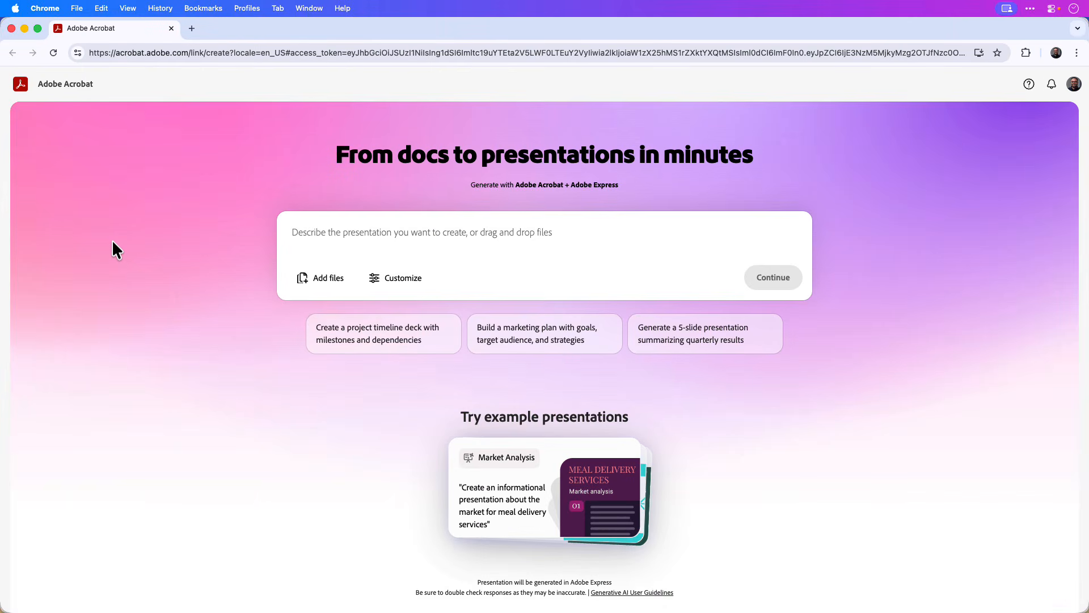
Add Case Study.pdf from the device as the source file and use it for the presentation.
left_click(319, 278)
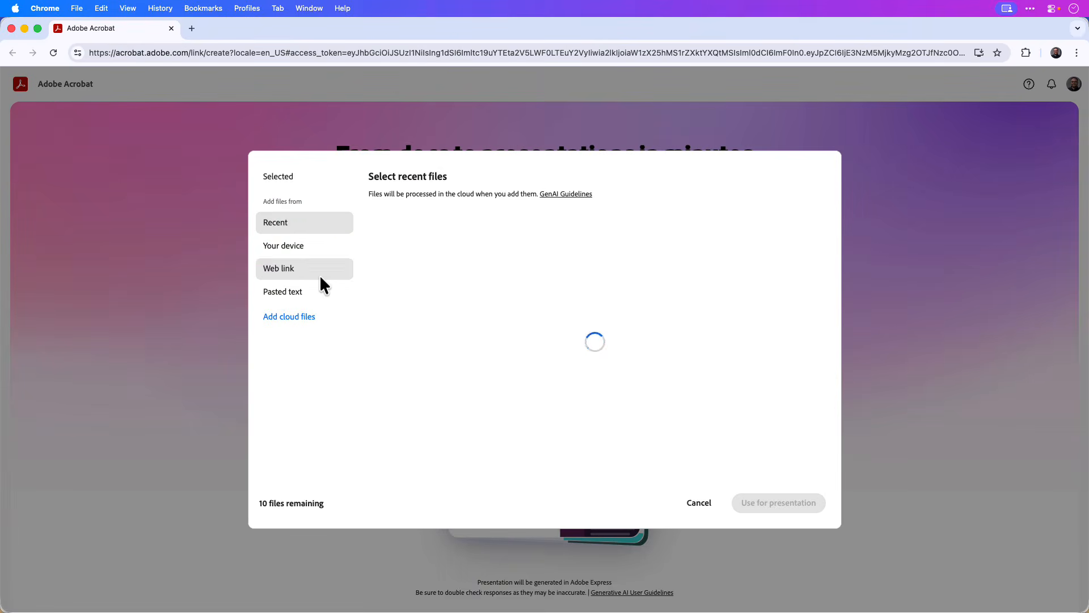
left_click(299, 257)
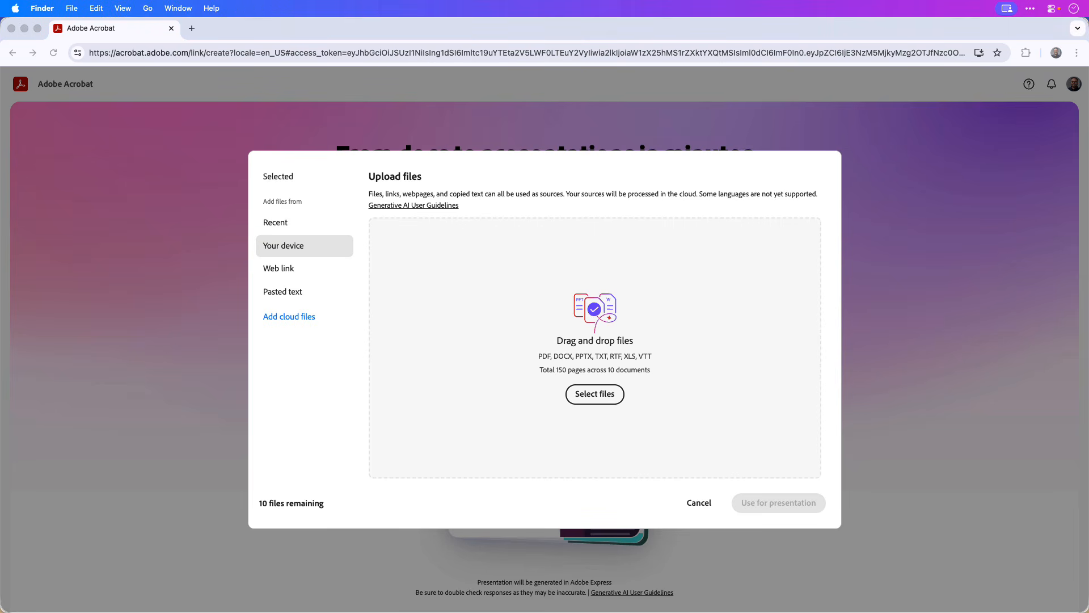
left_click_drag(982, 314, 531, 316)
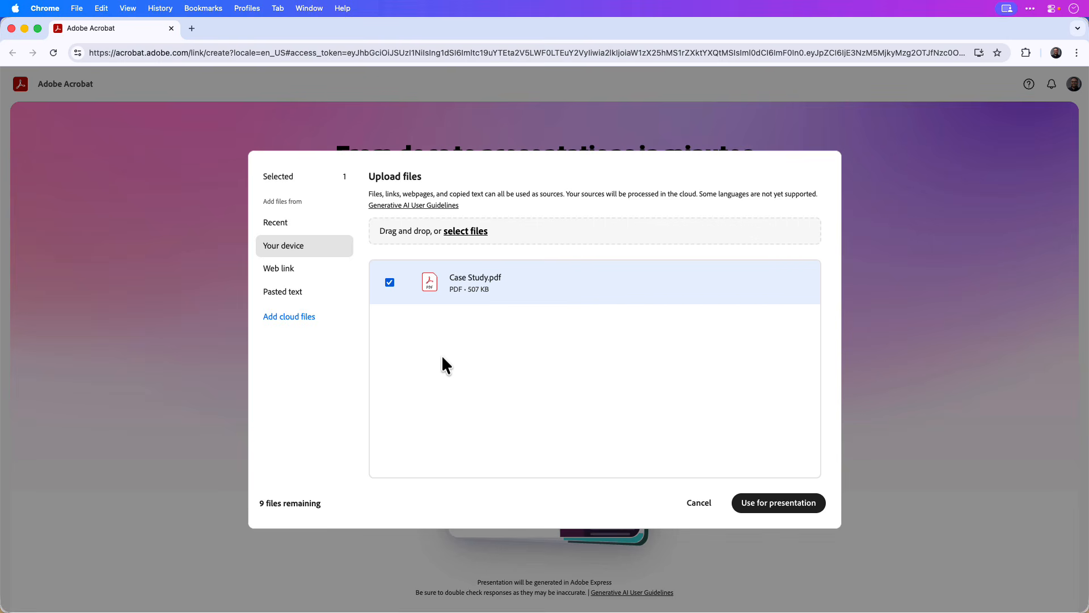
left_click(746, 500)
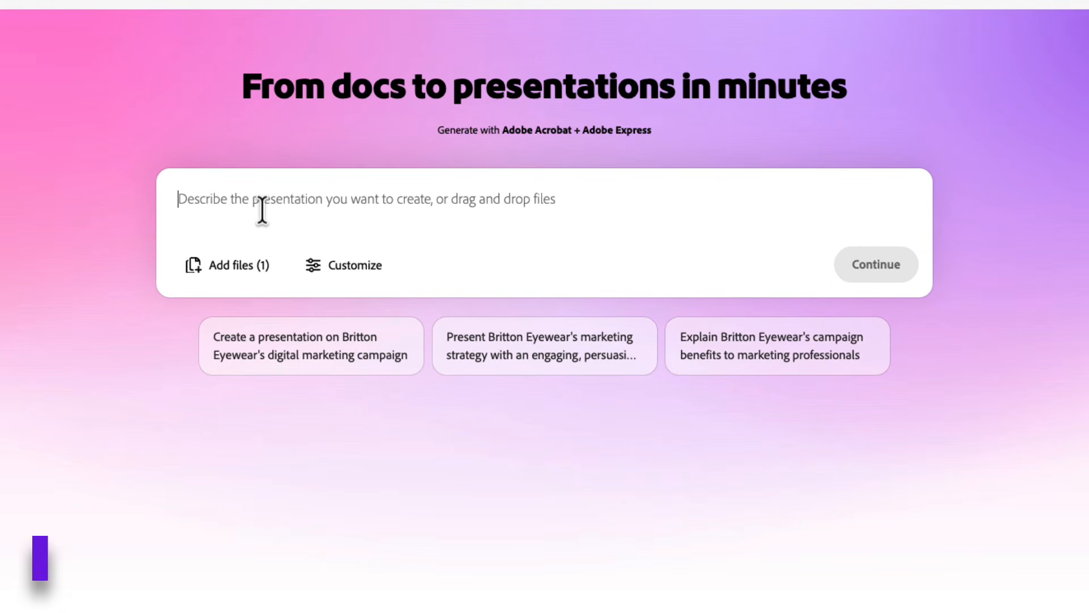
Enter the prompt "Create a clear and engaging presentation from the uploaded case study about Britton Eyewear's digital marketing campaign." and set length to Medium (6-10 slides).
type("Create a clear and engaging presentation from the uploaded case study about Britton Eyewear's digital marketing campaign.")
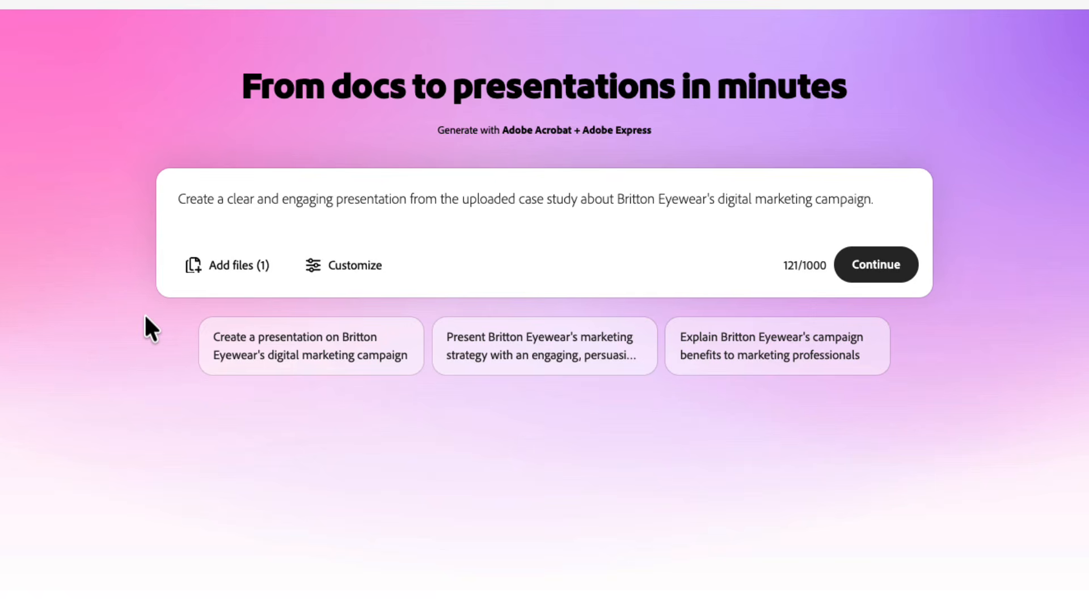
left_click(383, 270)
mouse_move(383, 307)
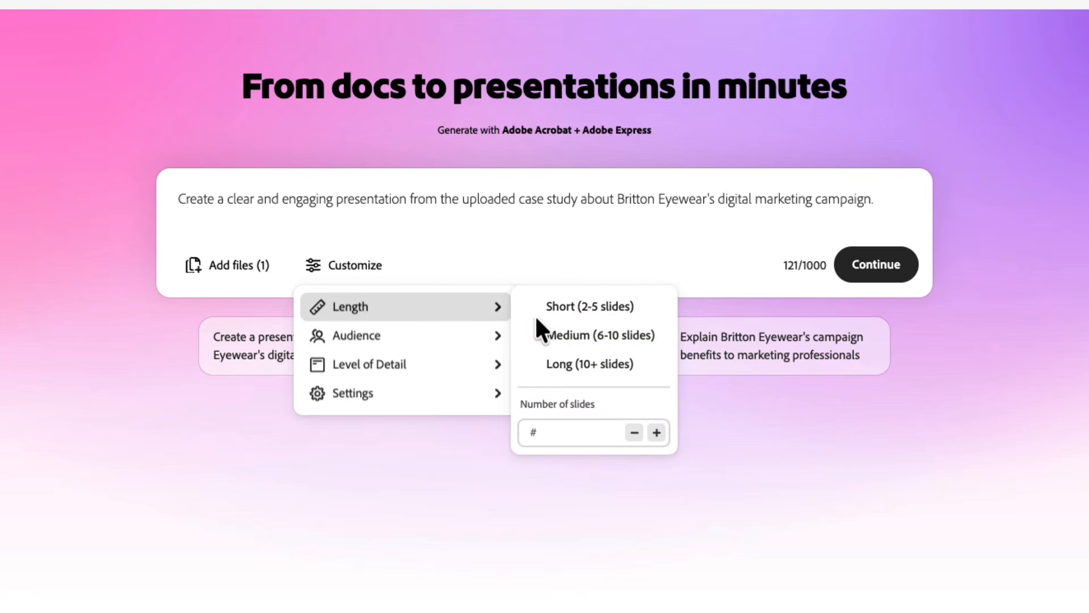
left_click(635, 338)
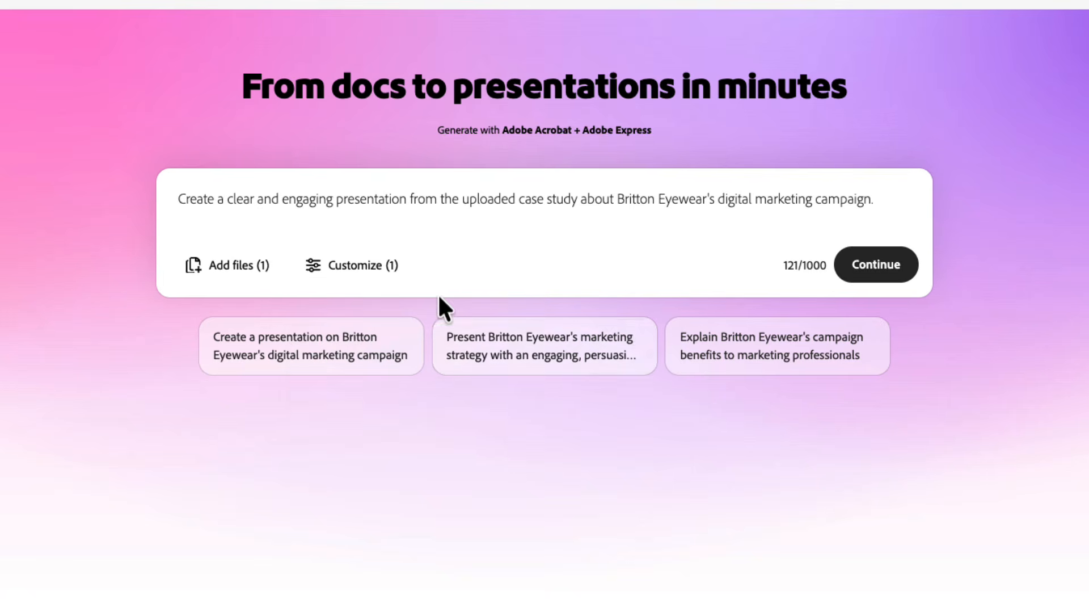
Set the presentation's audience to Marketing Teams and its level of detail to Medium.
left_click(388, 270)
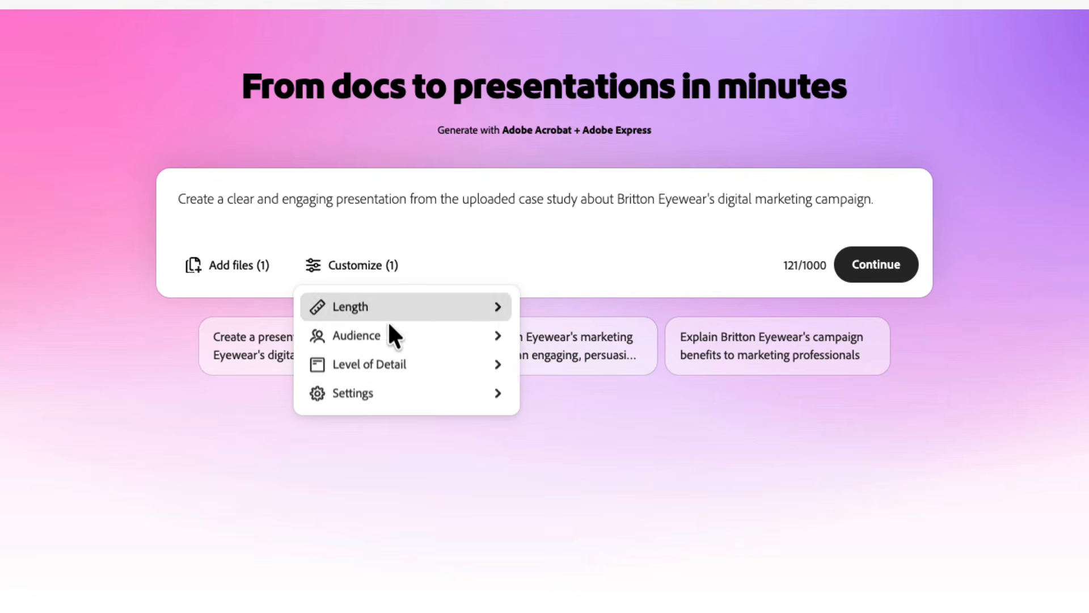
mouse_move(390, 336)
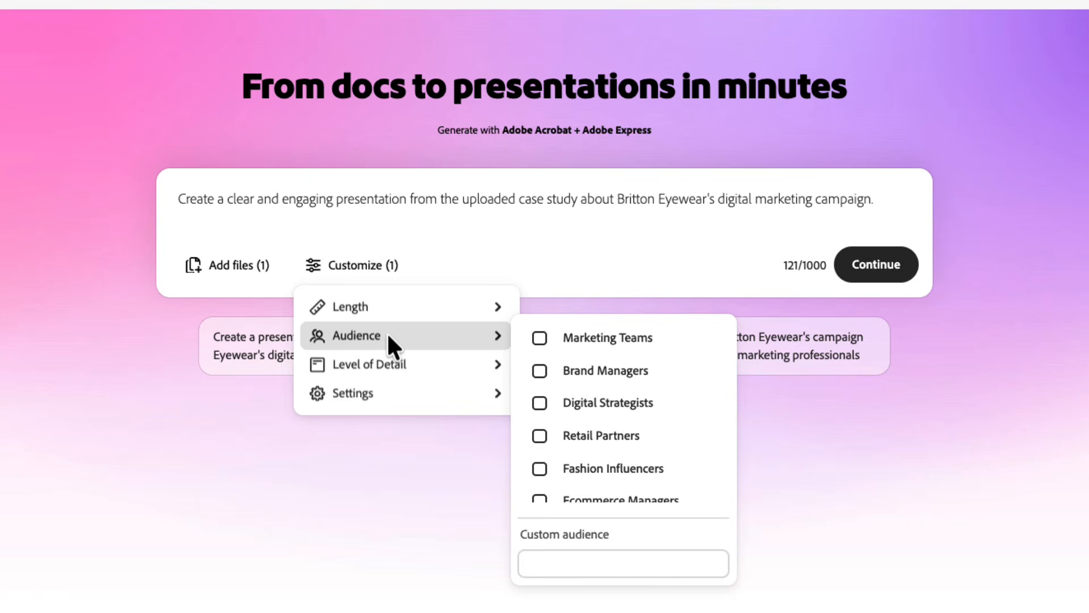
left_click(545, 341)
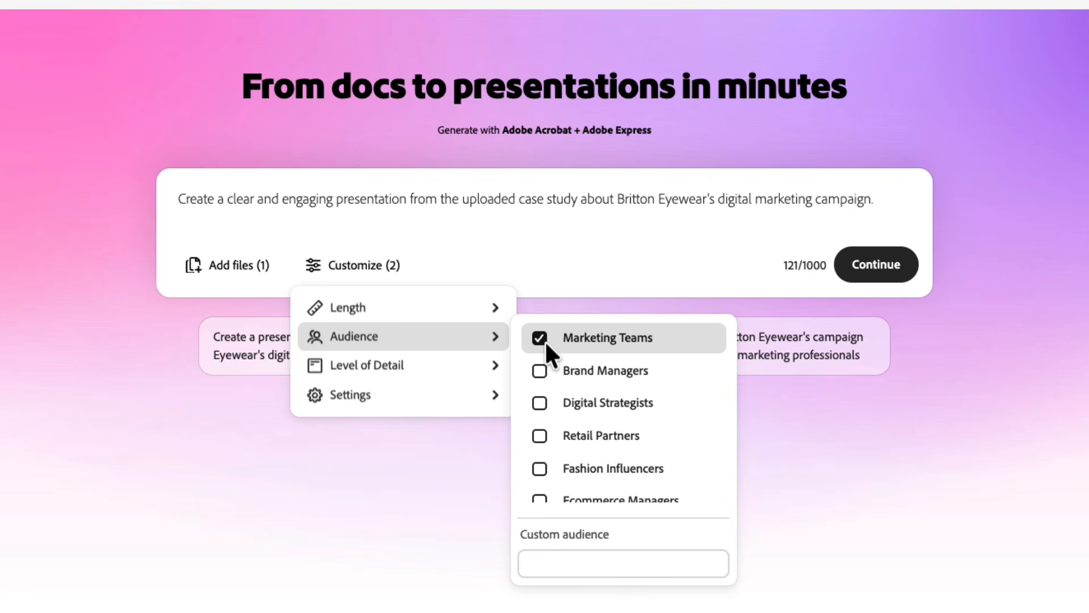
mouse_move(437, 366)
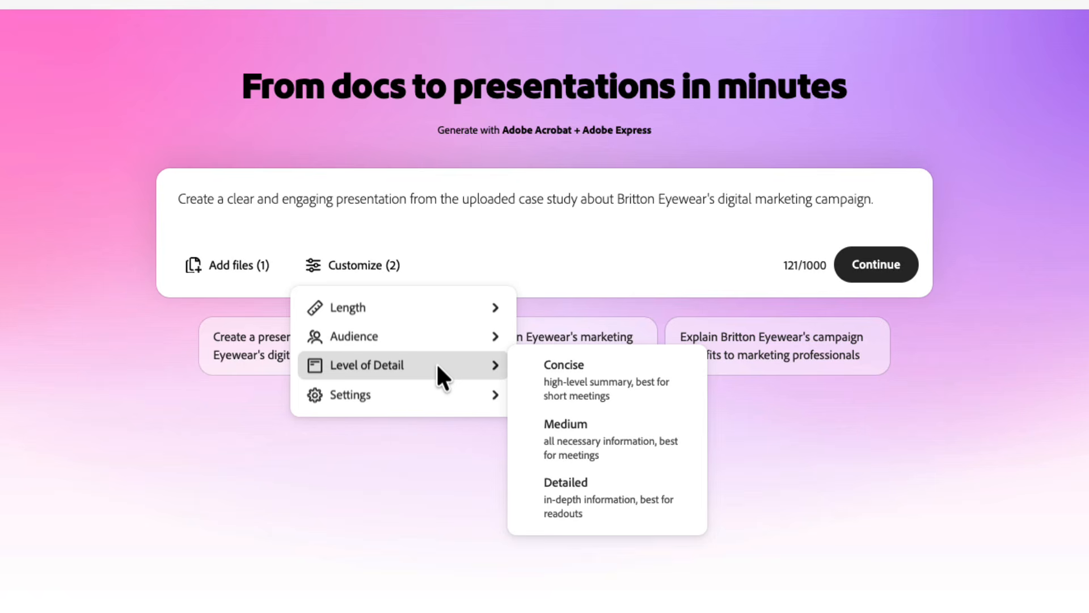
left_click(627, 430)
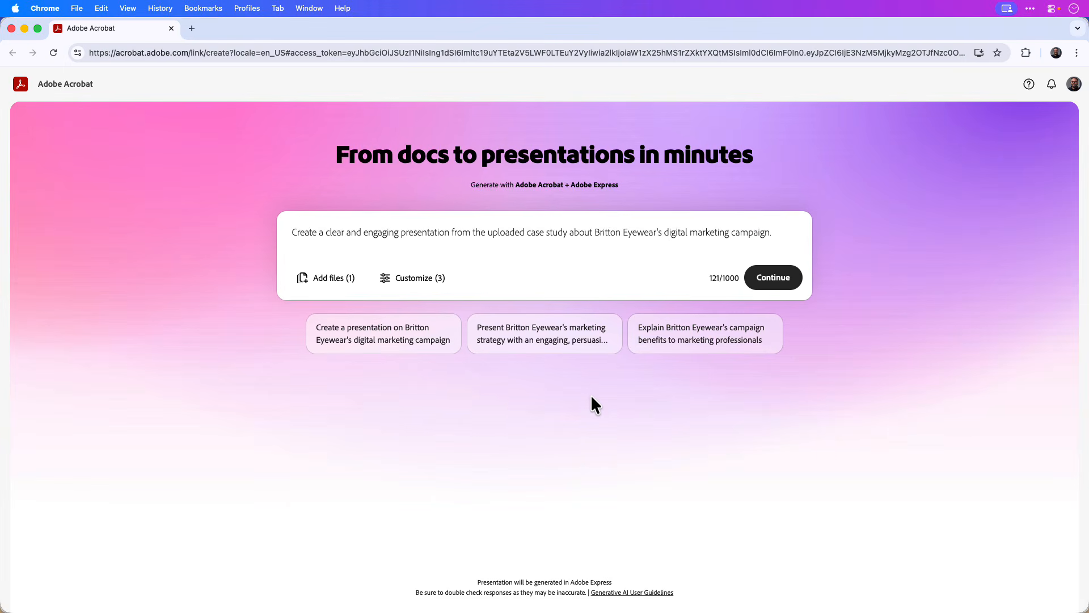
Submit the prompt and choose the dark green "This is a cover title" template for the presentation outline.
left_click(776, 282)
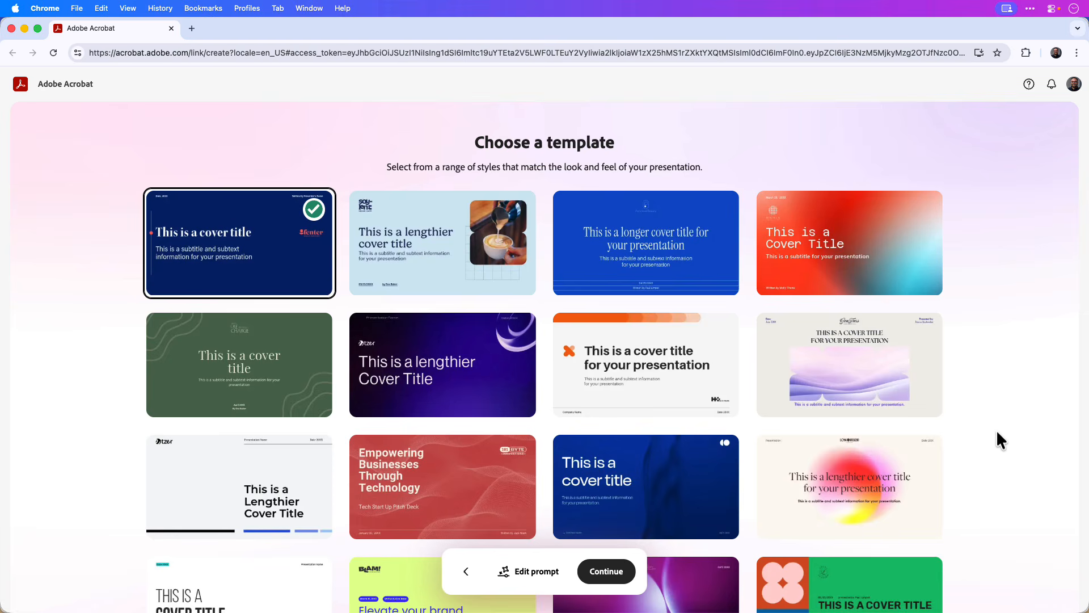
scroll(997, 432, "down", 5)
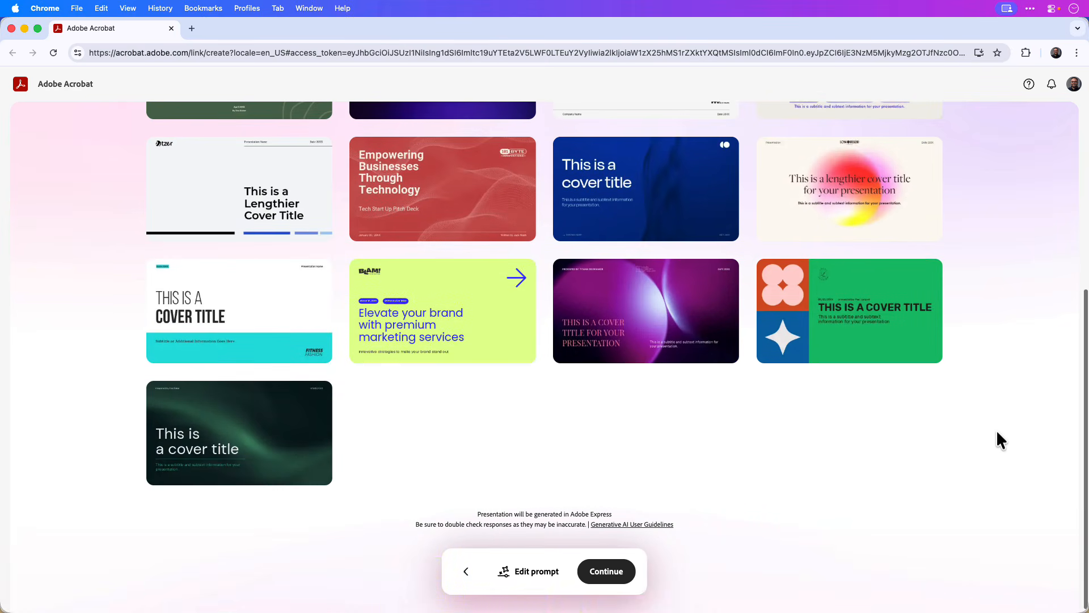
mouse_move(304, 435)
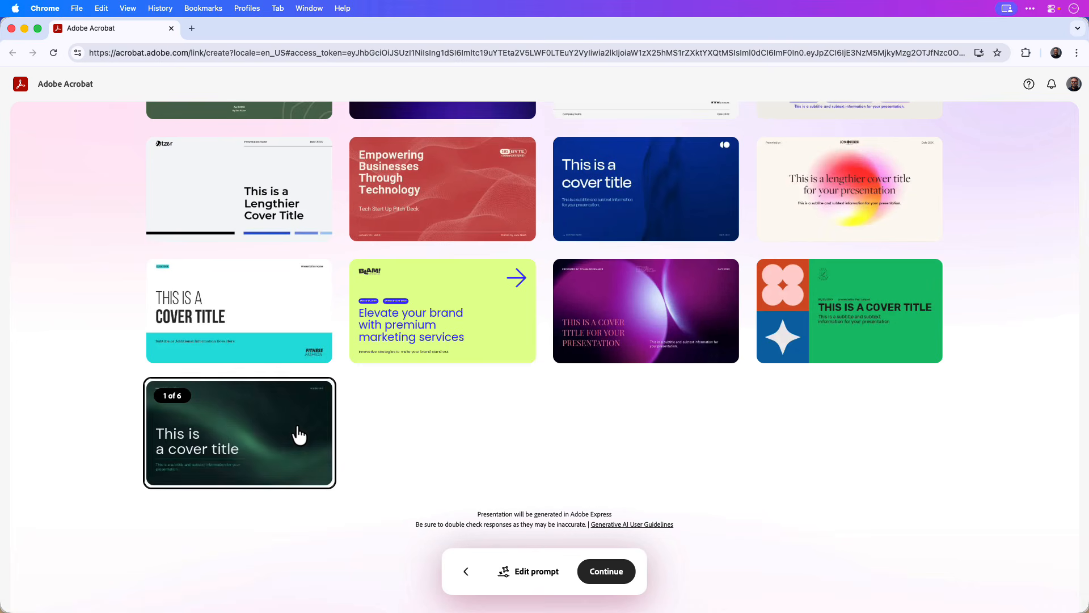
left_click(299, 435)
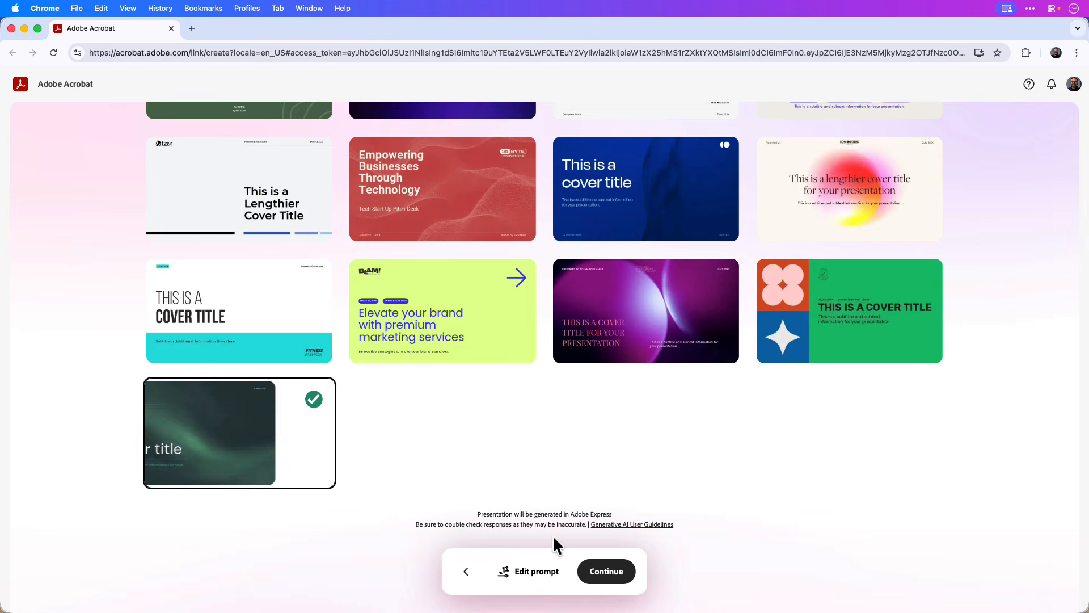
left_click(605, 572)
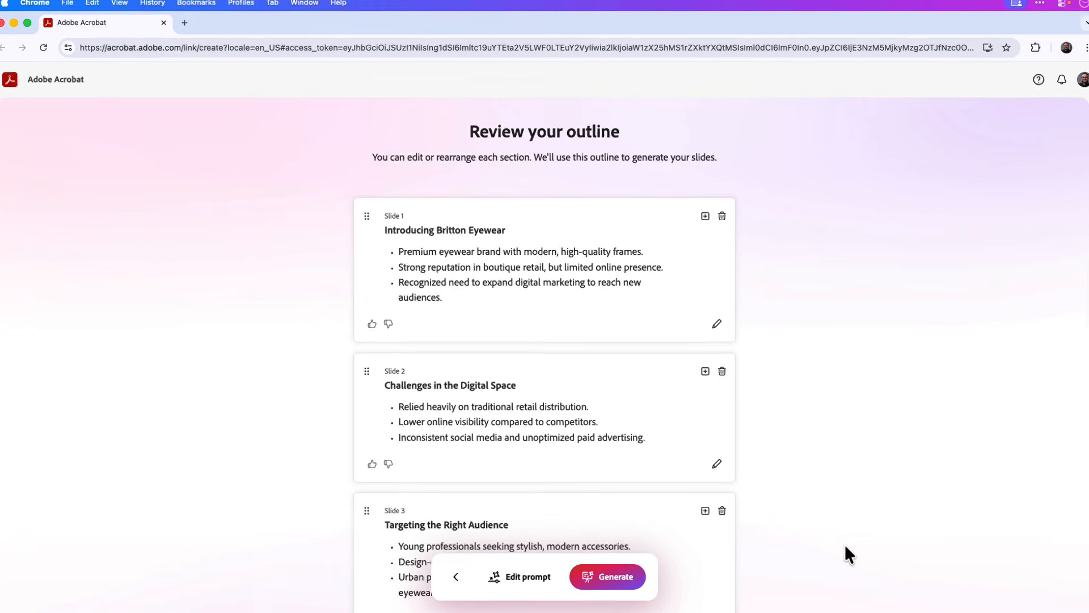
Open the title and bullet text of slide 1 in the outline for editing.
left_click(713, 324)
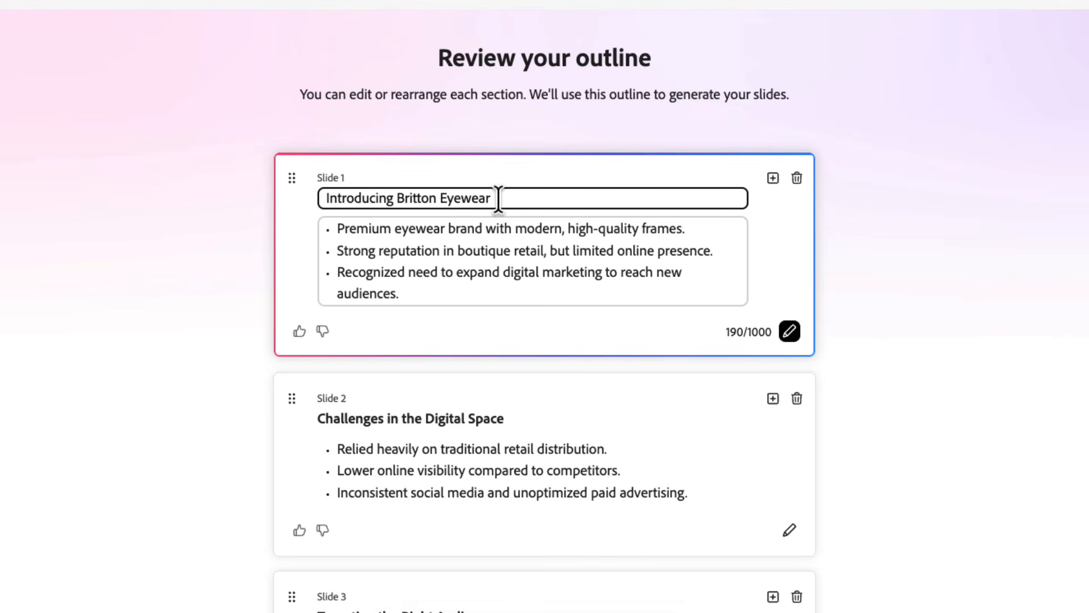
left_click(967, 310)
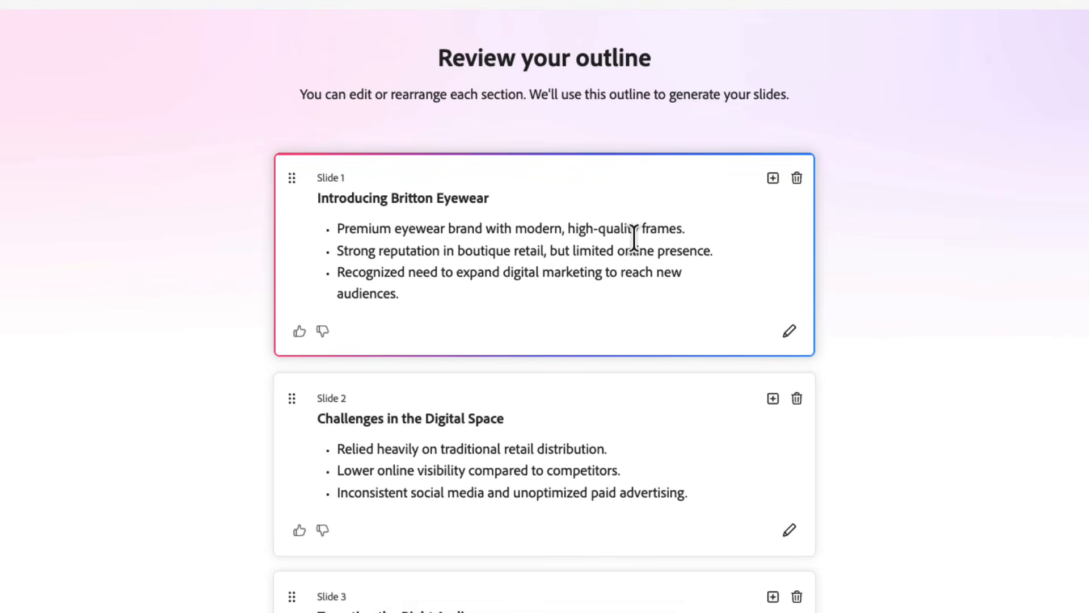
left_click(459, 198)
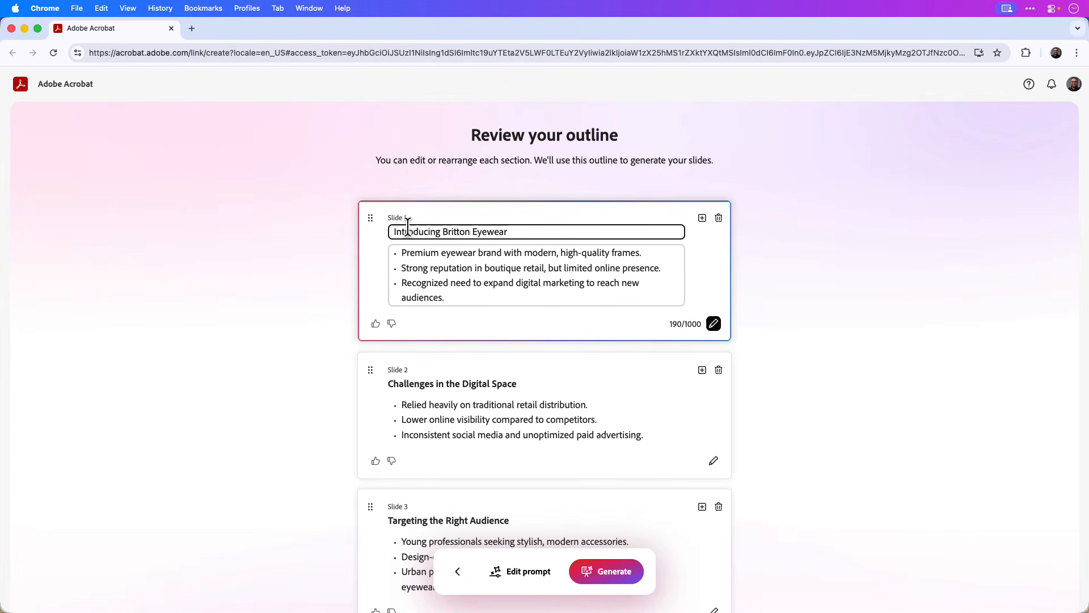
left_click(319, 234)
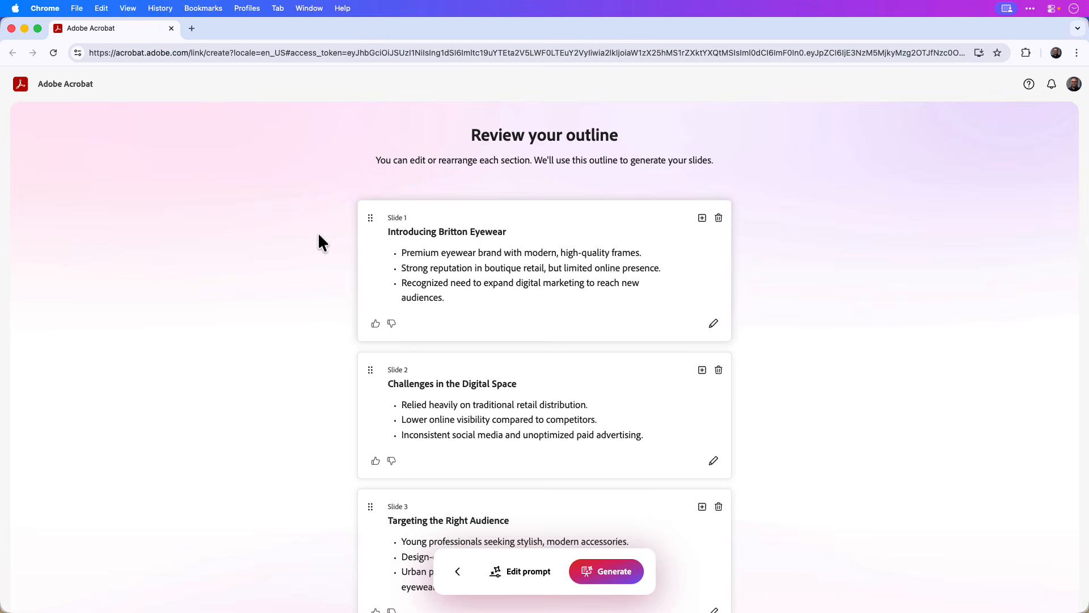
Try swapping the order of the "Introducing Britton Eyewear" and "Challenges in the Digital Space" slides in the outline.
left_click_drag(370, 219, 374, 438)
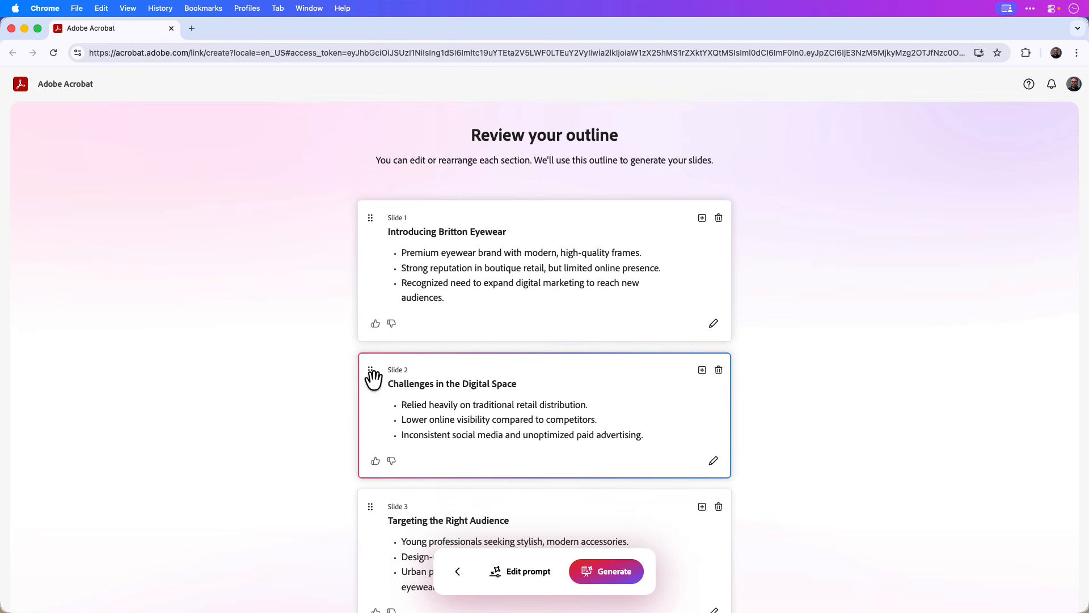
left_click_drag(370, 372, 362, 227)
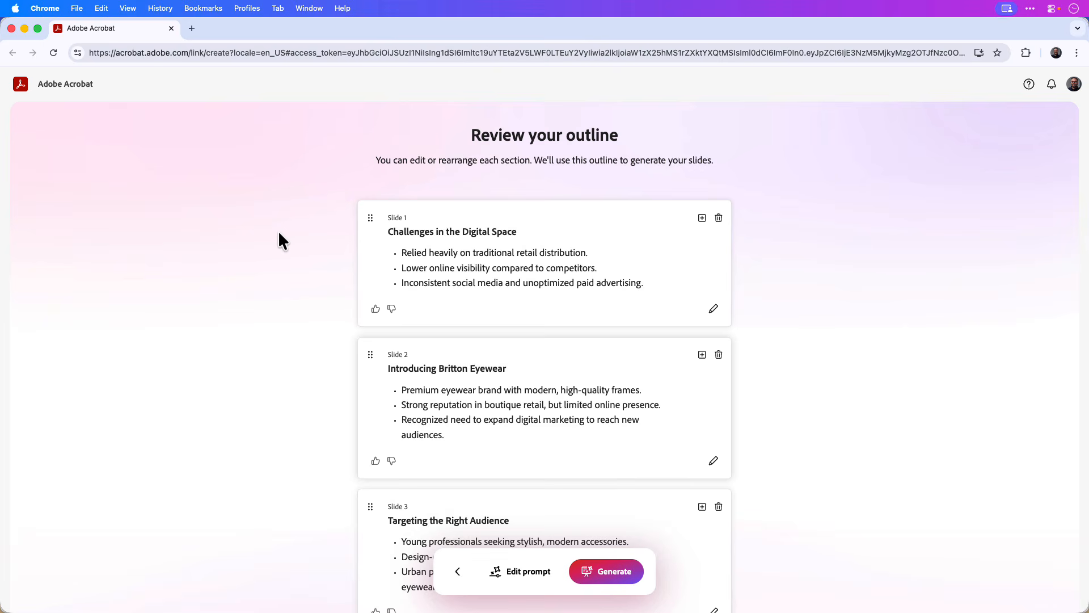
left_click_drag(371, 354, 369, 226)
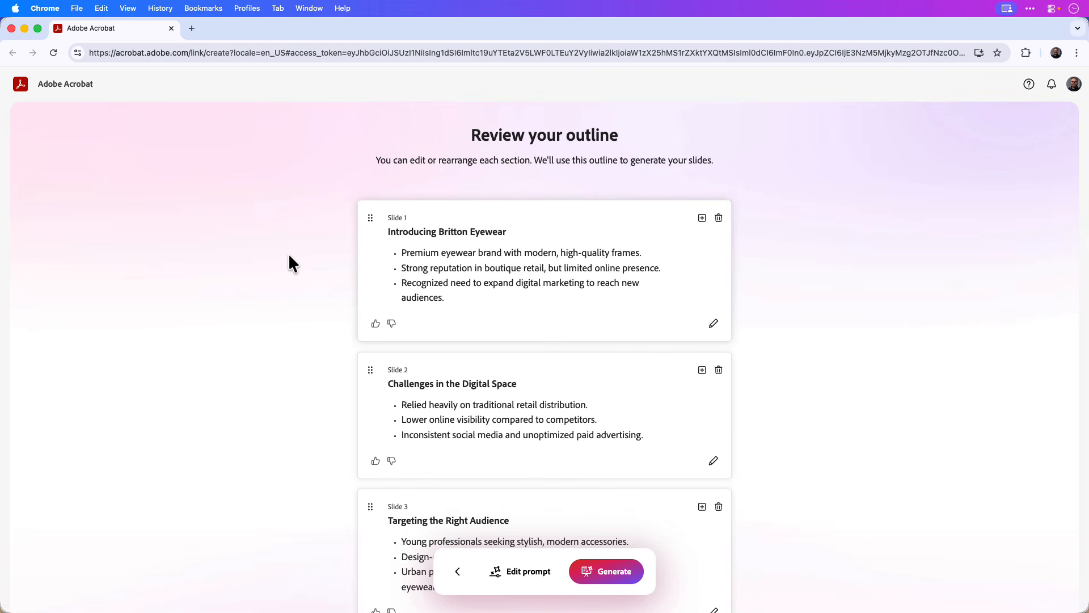
Insert a blank slide after slide 1 in the outline and delete it again.
left_click(703, 219)
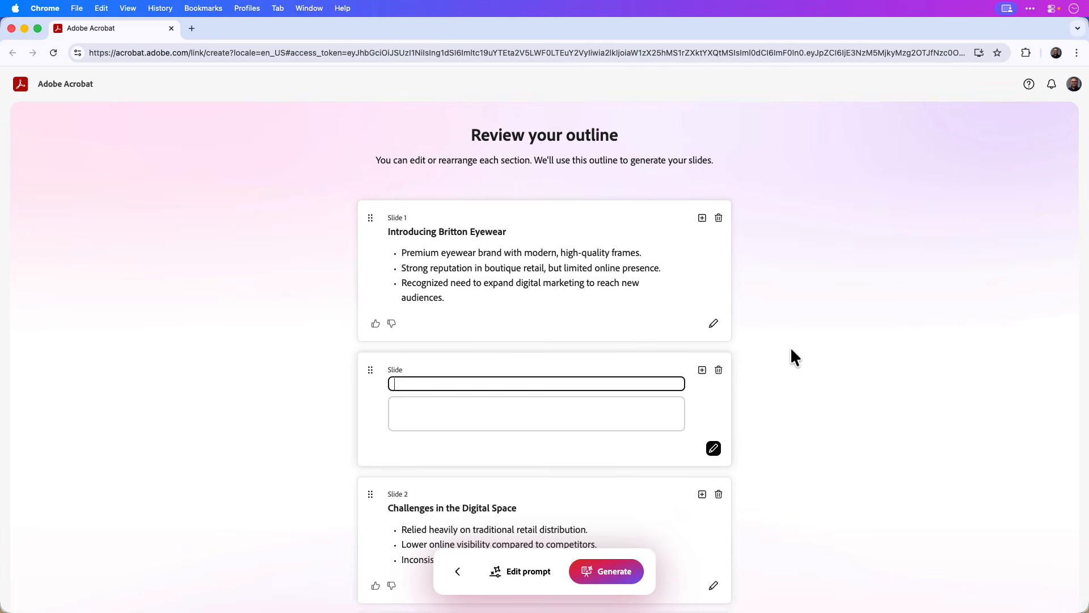
left_click(719, 370)
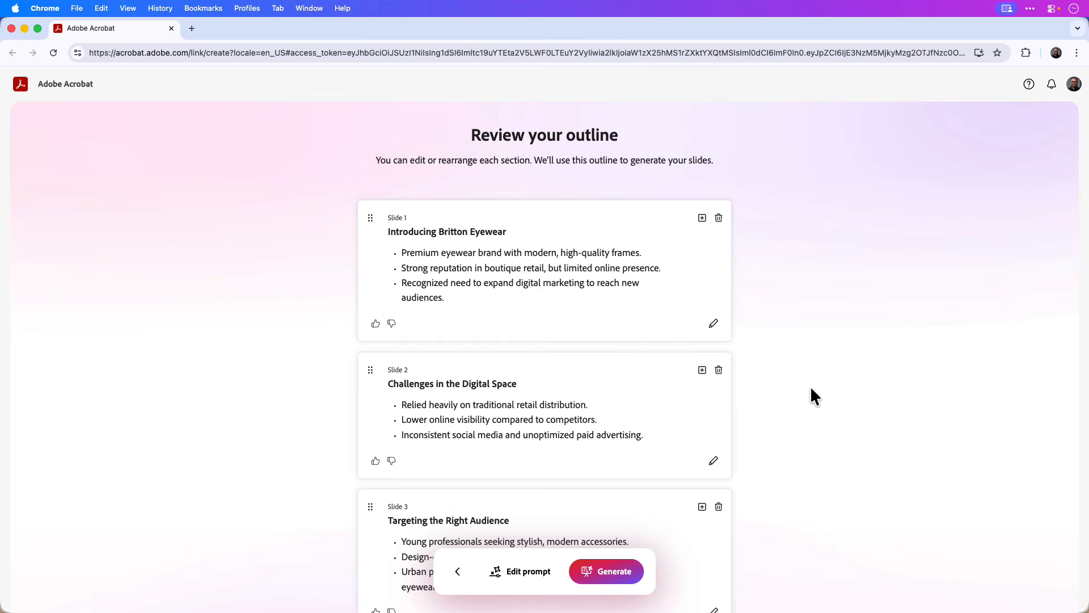
Review the remaining sections of the presentation outline through to the final slide.
scroll(811, 389, "down", 12)
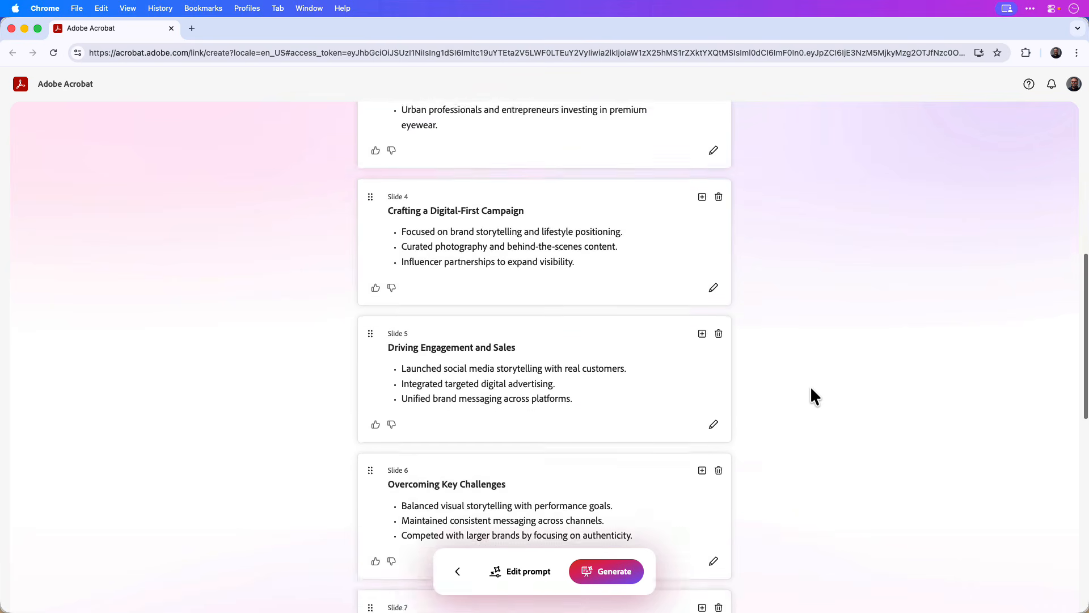
scroll(811, 392, "down", 6)
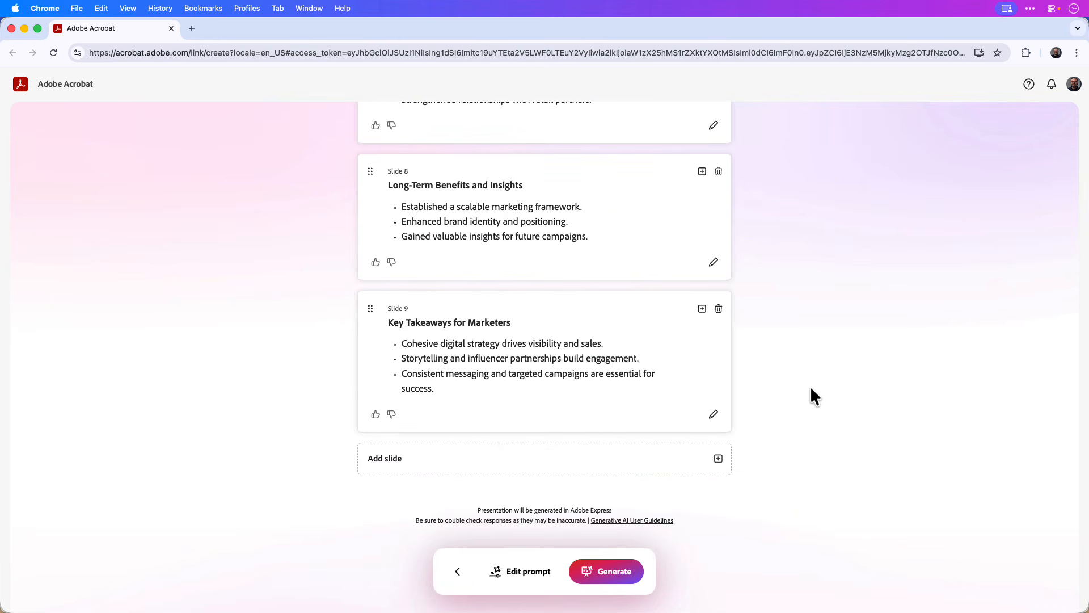
Add a blank slide after the final slide in the outline and delete it again.
left_click(720, 458)
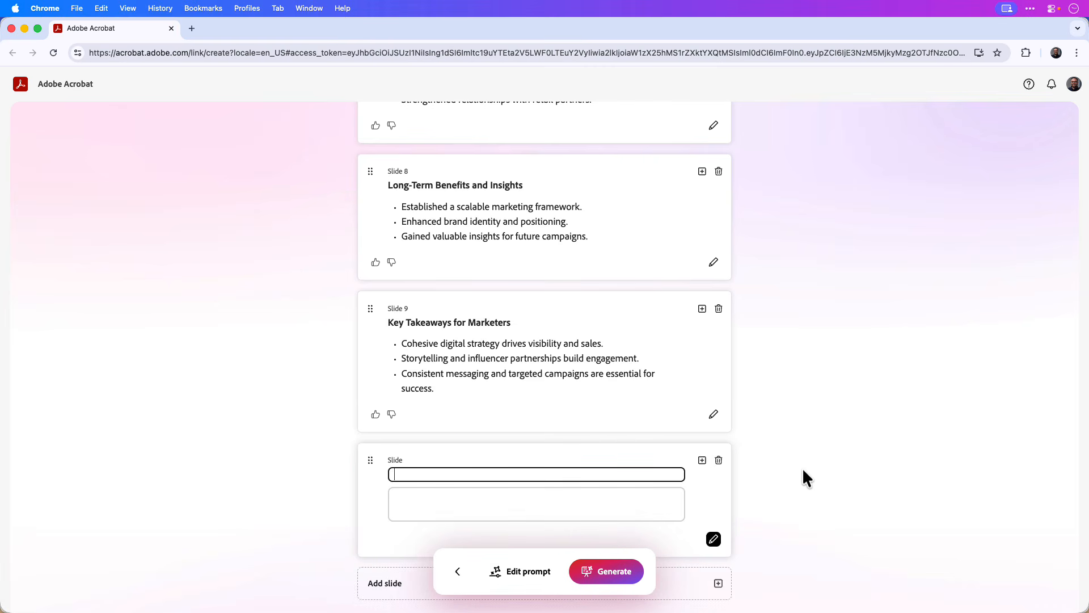
left_click(718, 461)
Generate the presentation from the reviewed outline.
scroll(829, 461, "up", 10)
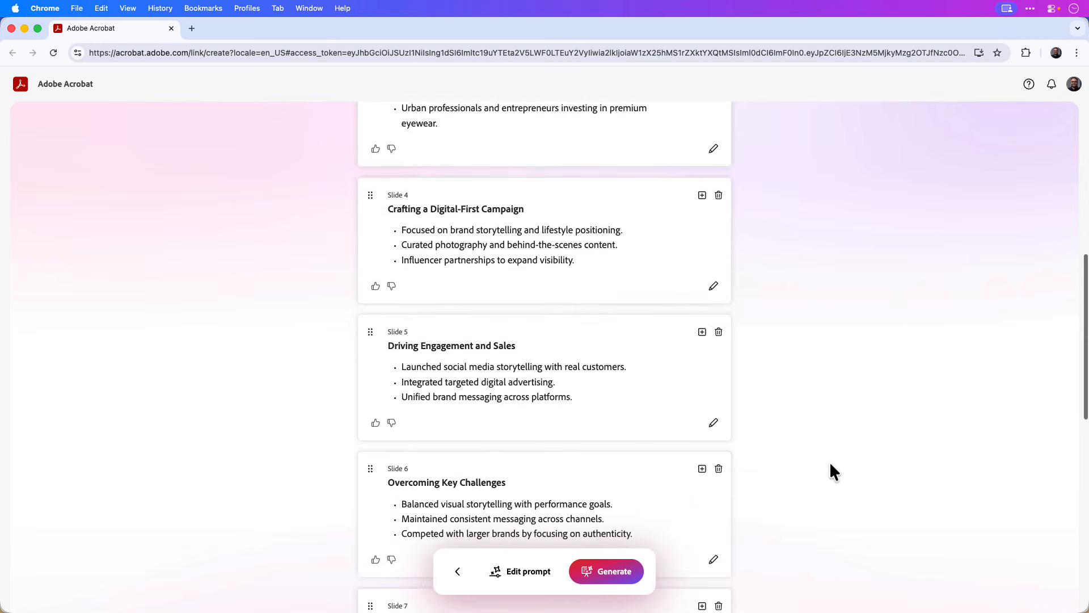
scroll(830, 463, "up", 8)
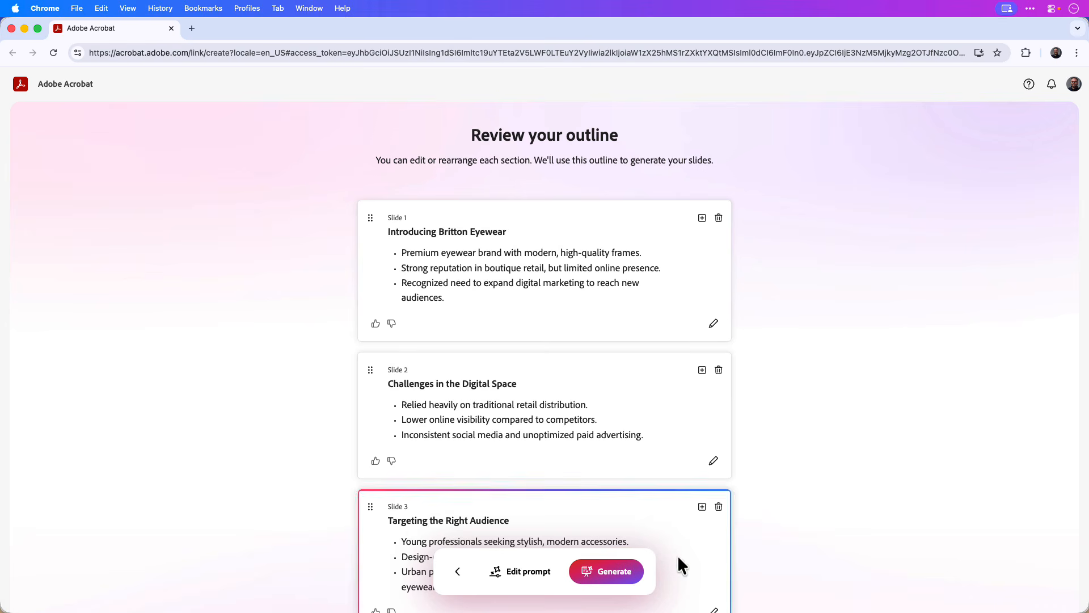
left_click(632, 573)
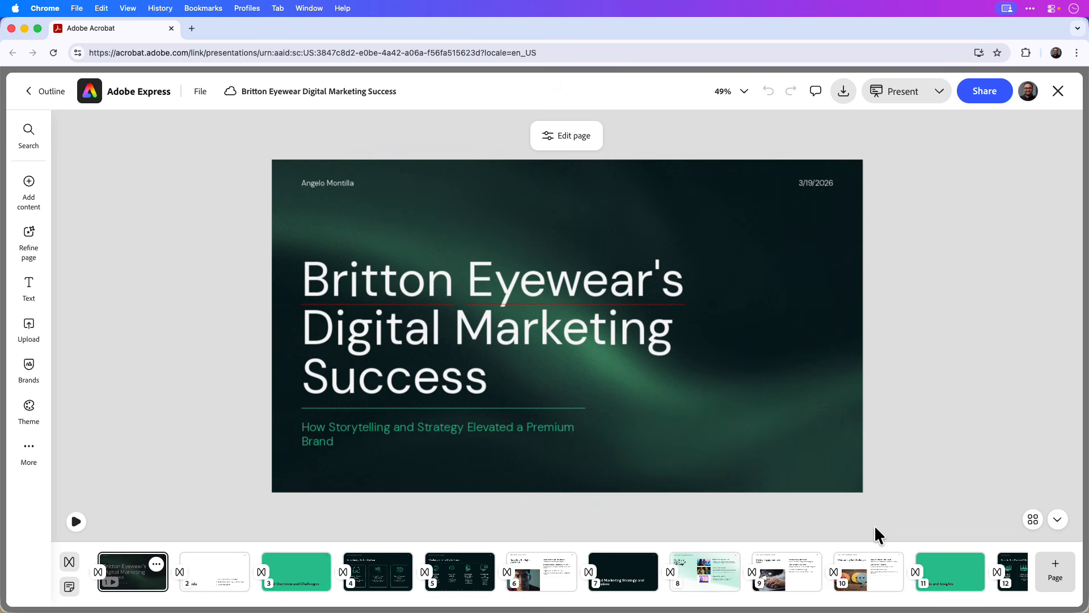
Review the generated slides, from the title, agenda and brand overview pages through to "Overcoming Key Challenges".
left_click(214, 587)
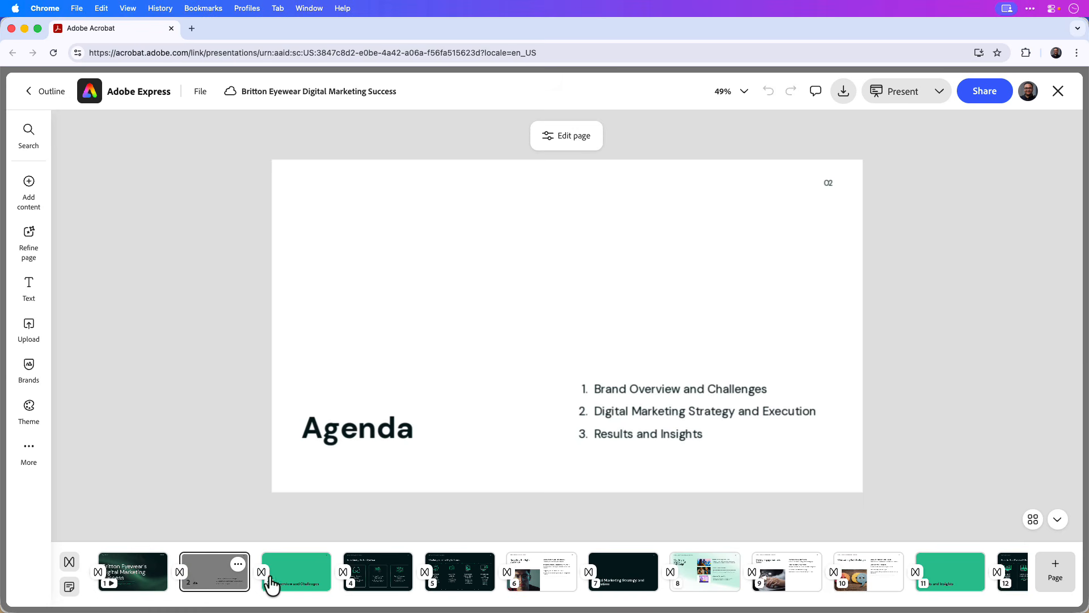
left_click(297, 584)
left_click(382, 590)
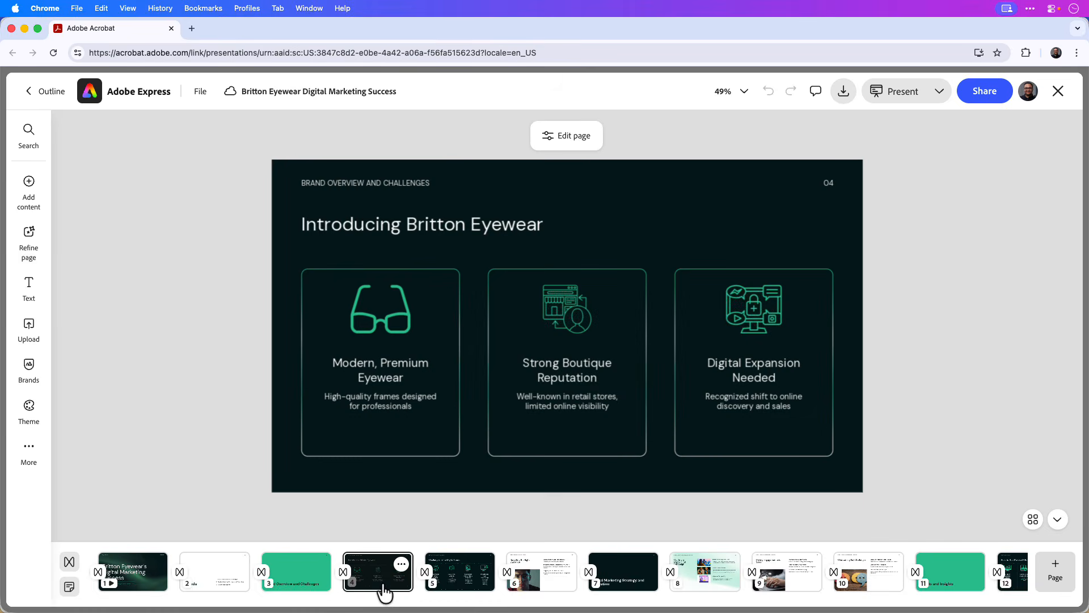
left_click(448, 588)
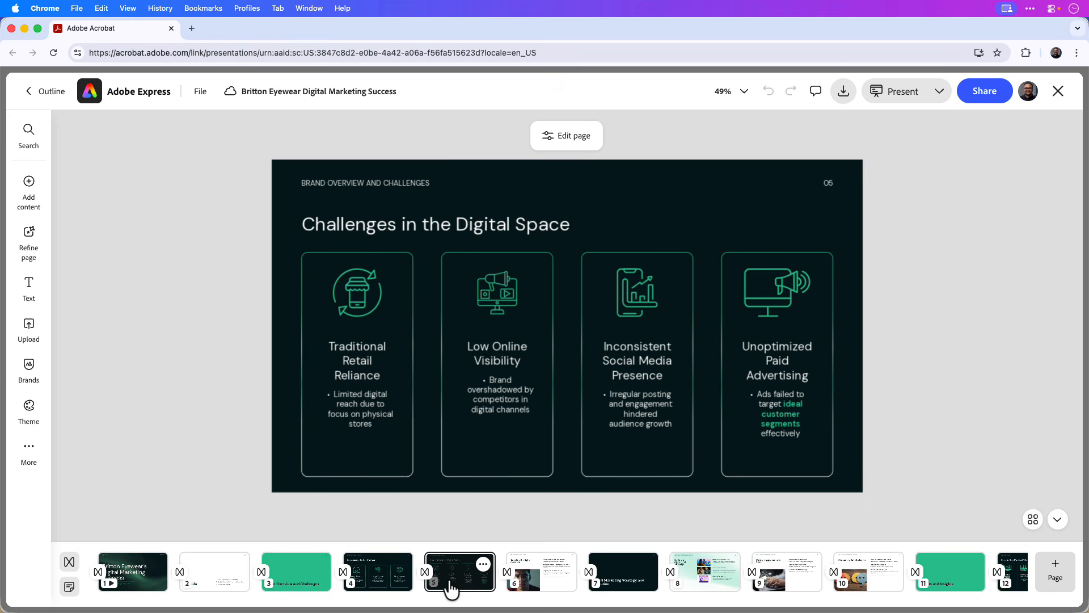
left_click(143, 582)
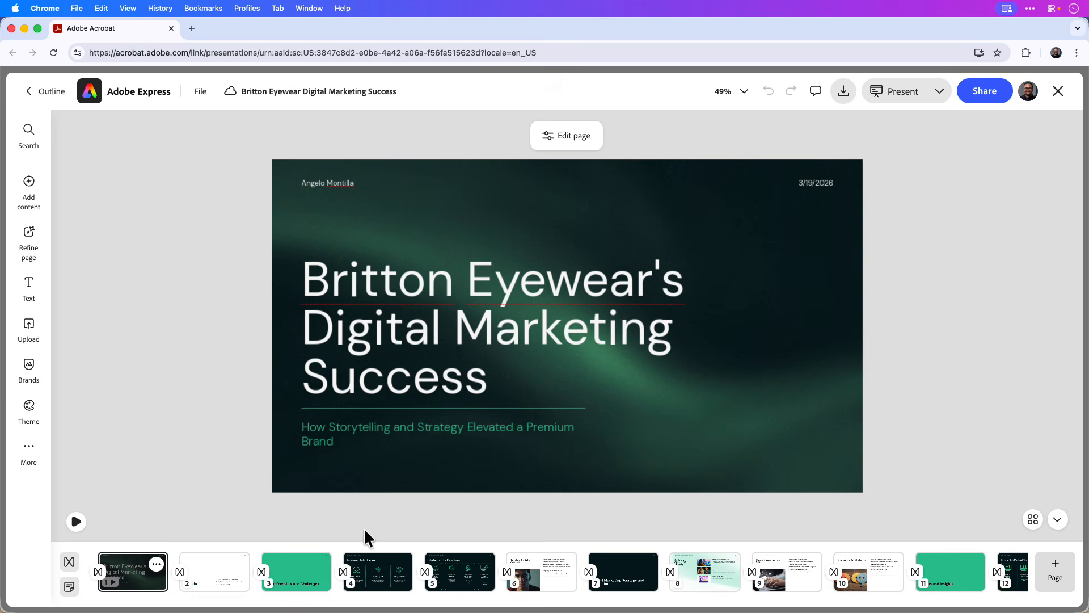
left_click(547, 583)
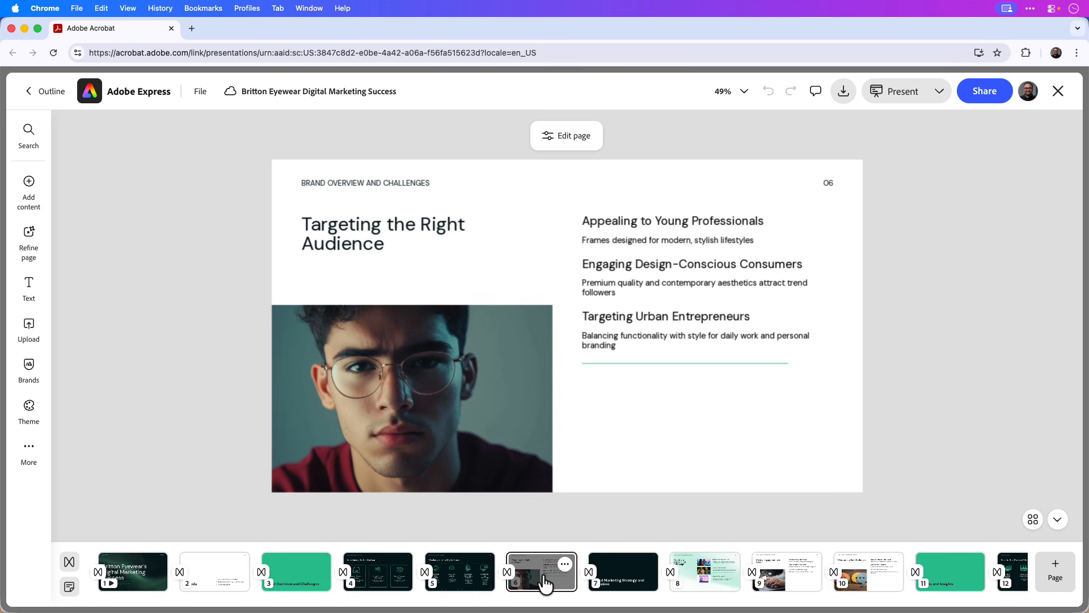
left_click(859, 581)
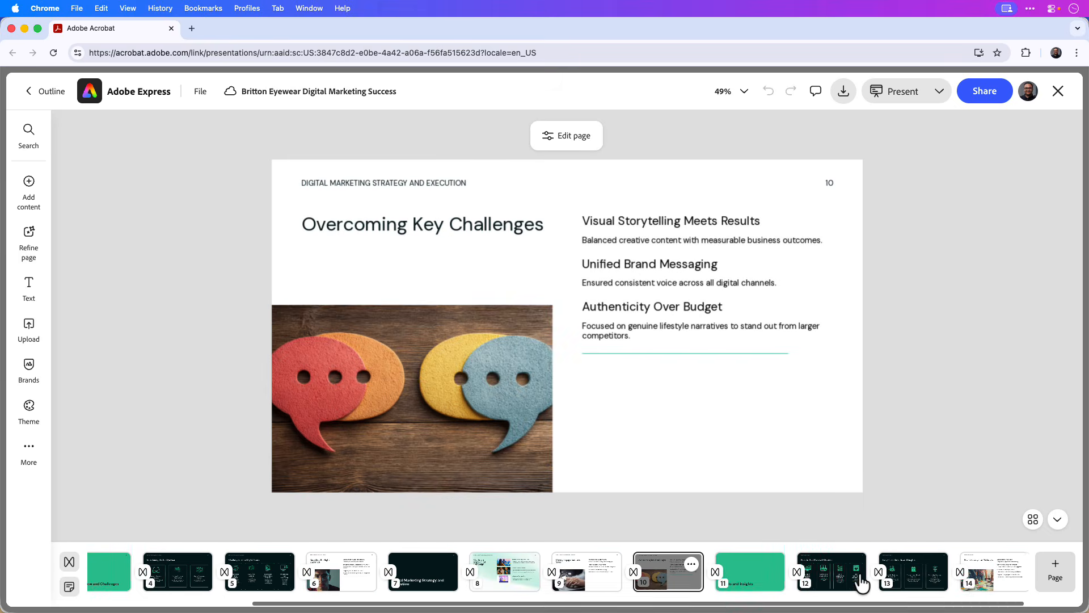
On the "Key Takeaways for Marketers" slide, search the stock photos for "Office Team" to replace the slide's image.
left_click(989, 581)
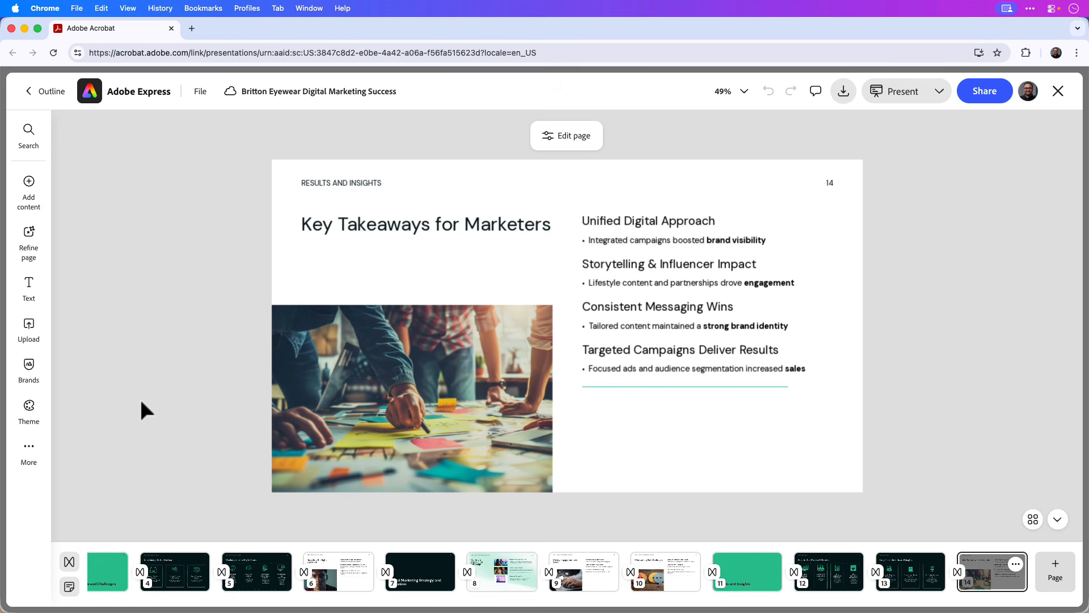
left_click(341, 391)
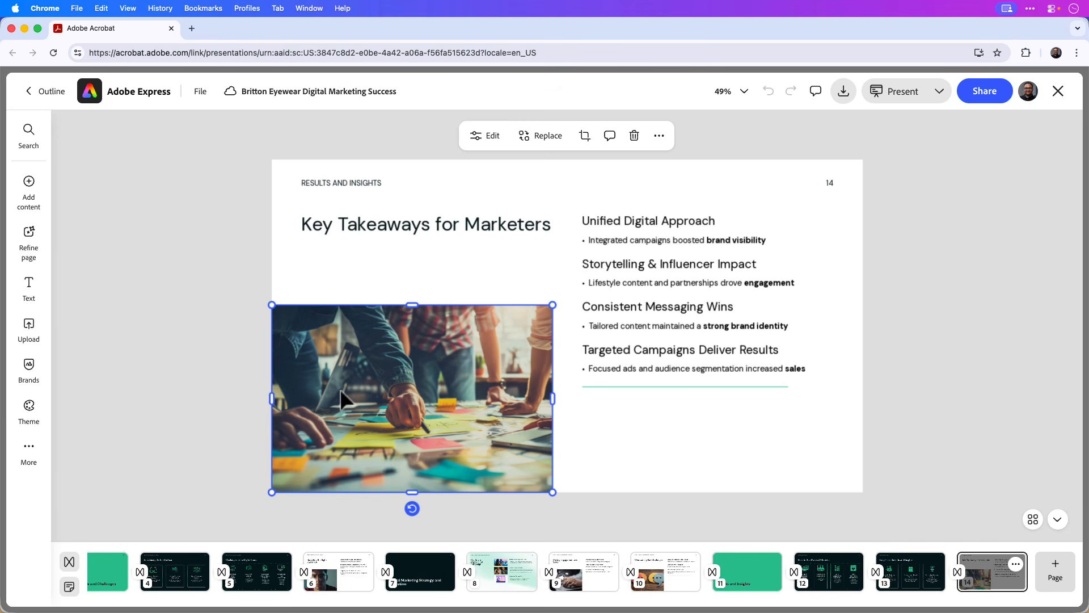
left_click(542, 149)
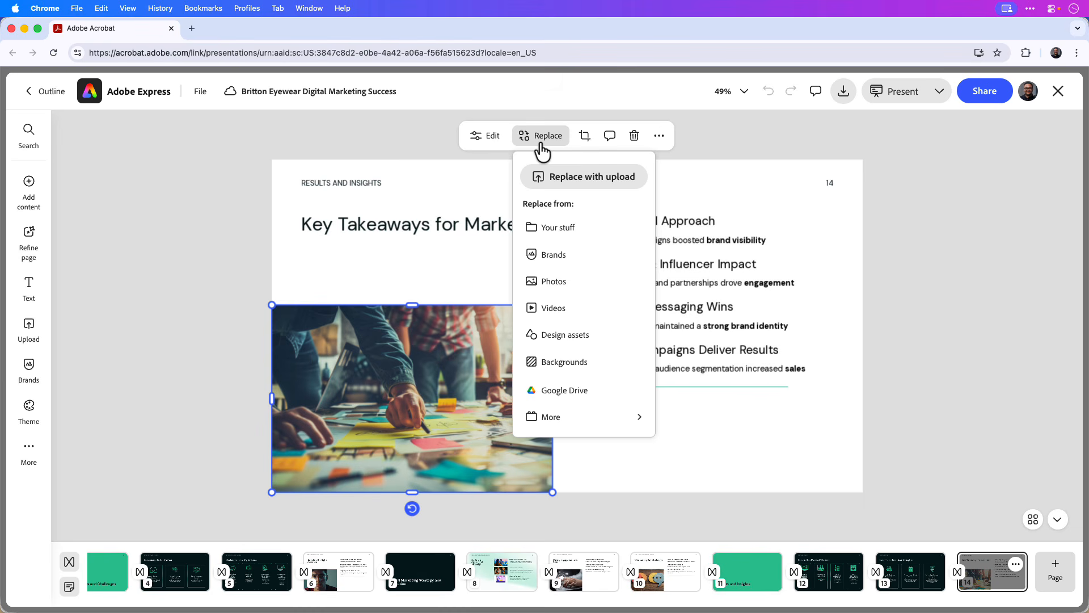
left_click(568, 282)
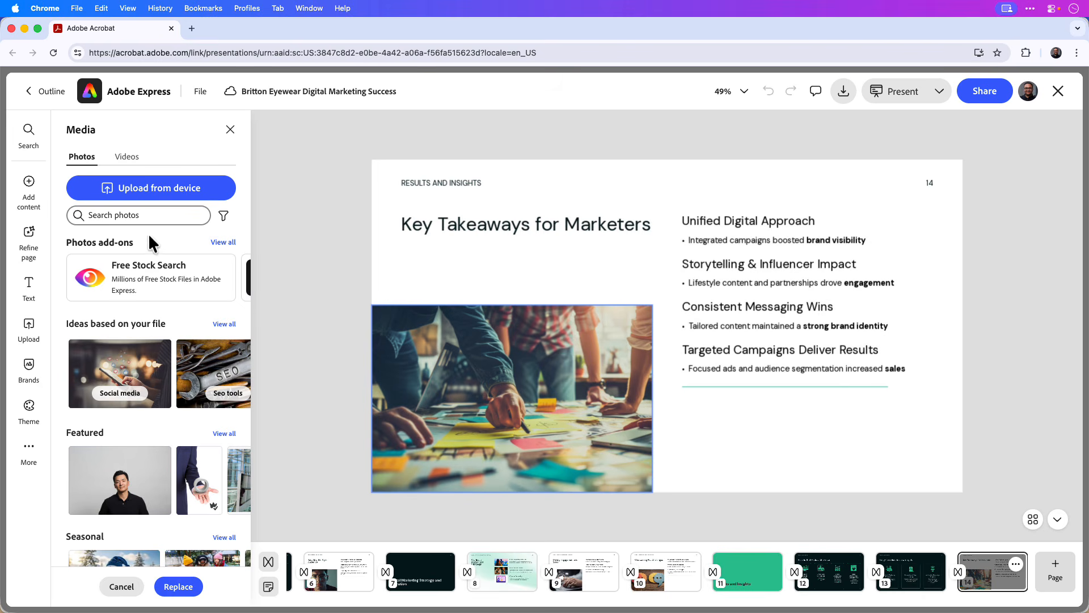
left_click(132, 215)
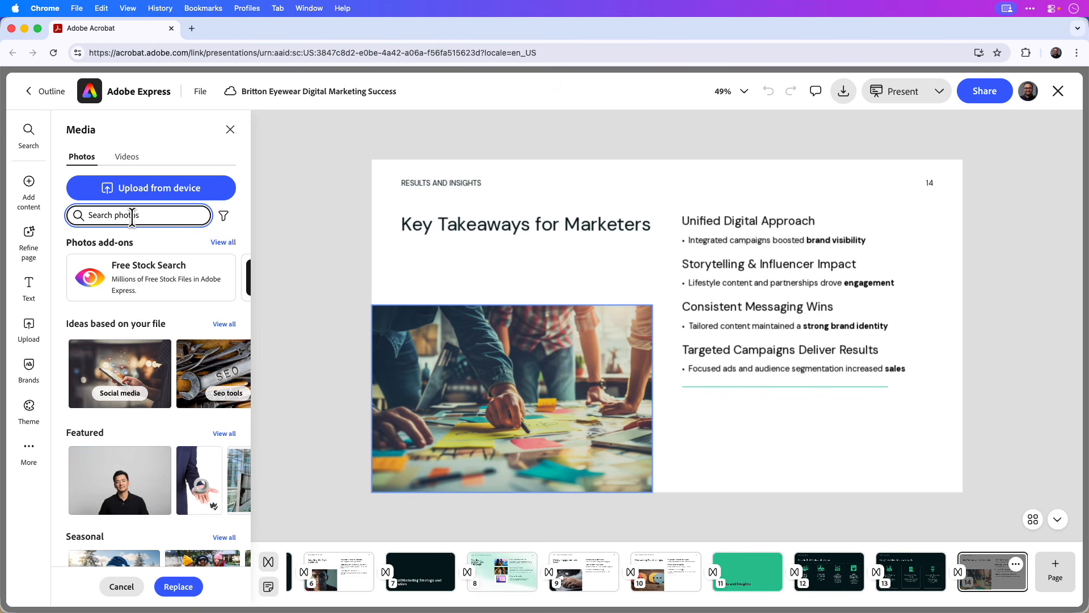
type("Office Team")
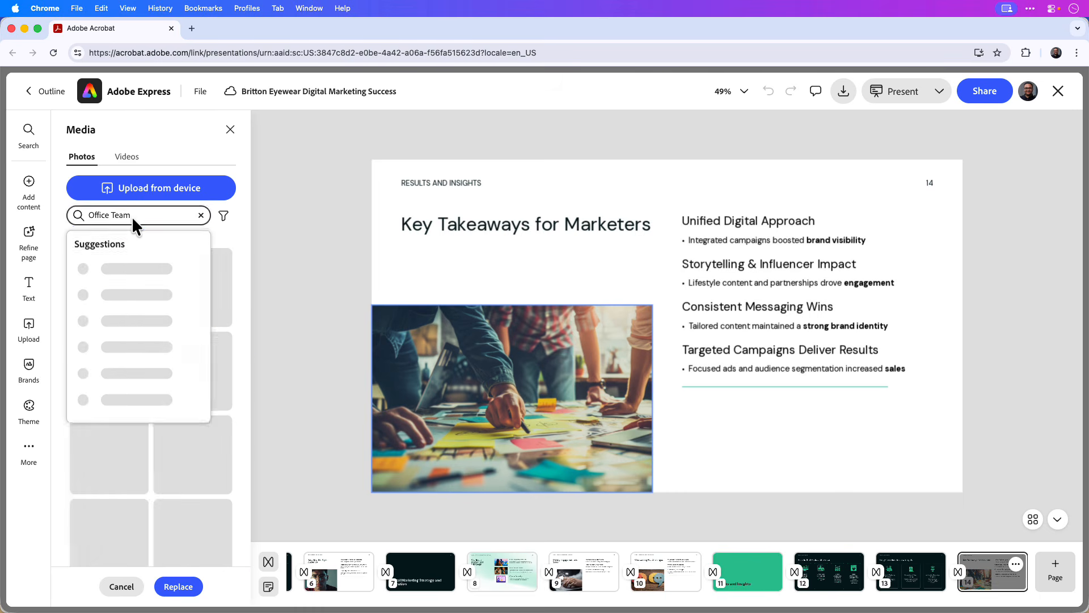
key("Return")
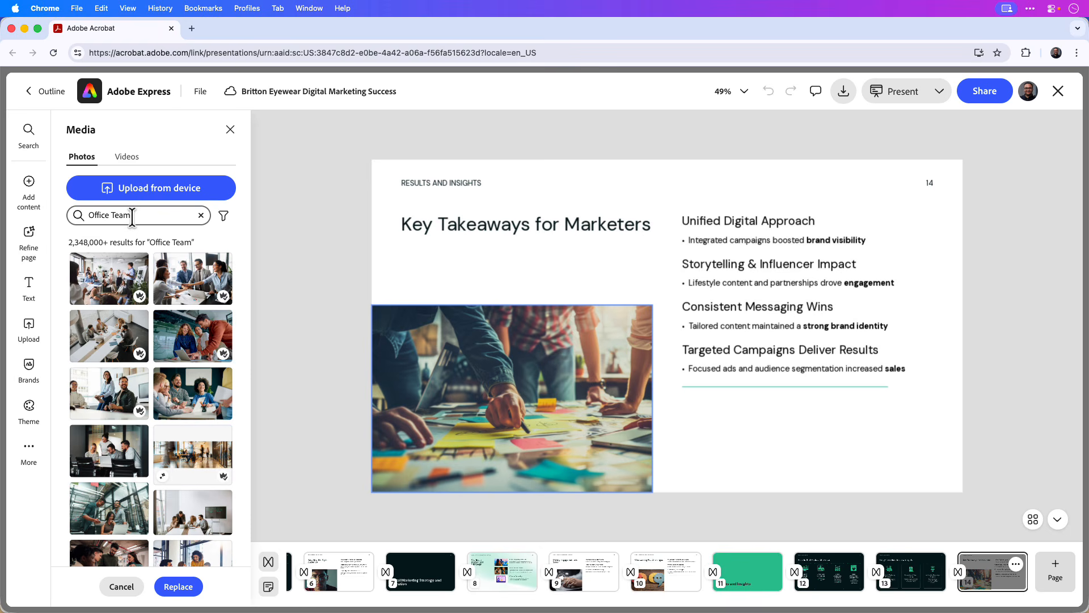
Replace the slide's image with the photo of three colleagues gathered around a laptop, and deselect it.
left_click(189, 348)
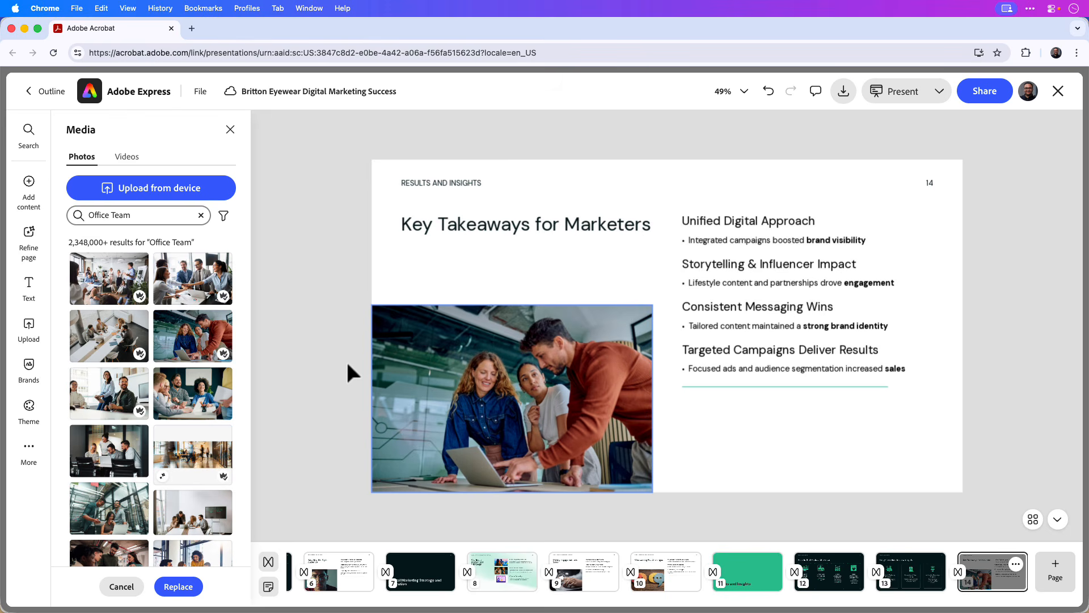
left_click(178, 586)
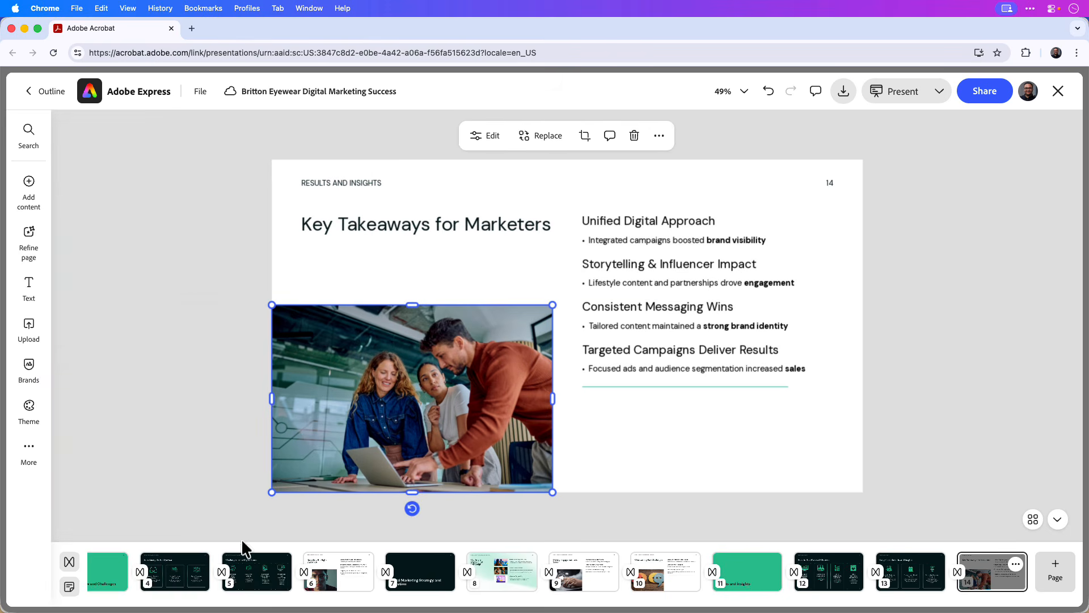
left_click(215, 419)
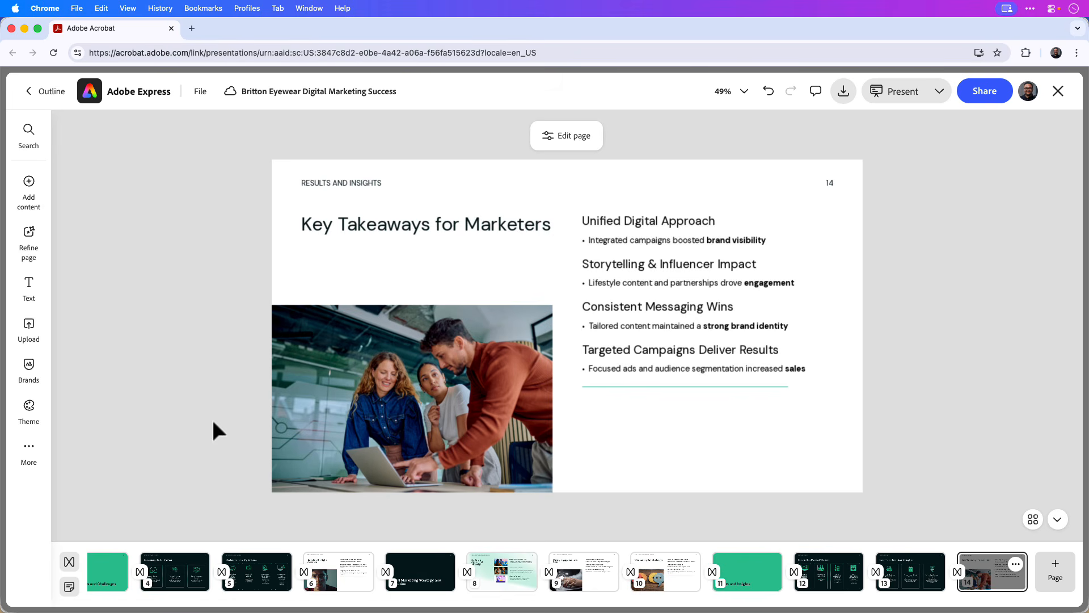
Examine the download options and available file formats for the presentation, and close them without downloading.
left_click(845, 94)
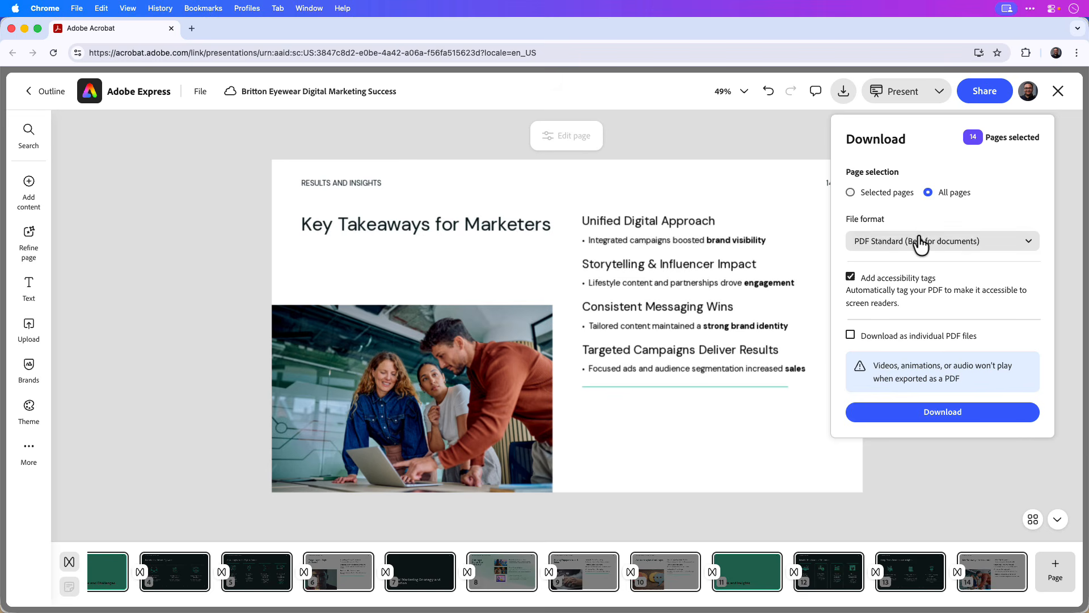
left_click(991, 249)
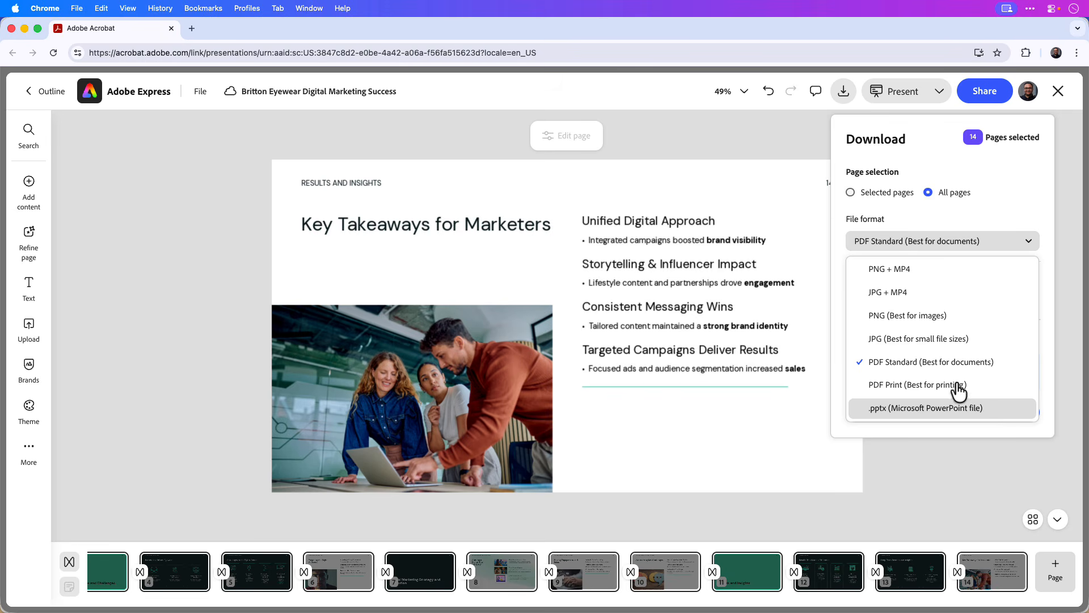
left_click(784, 141)
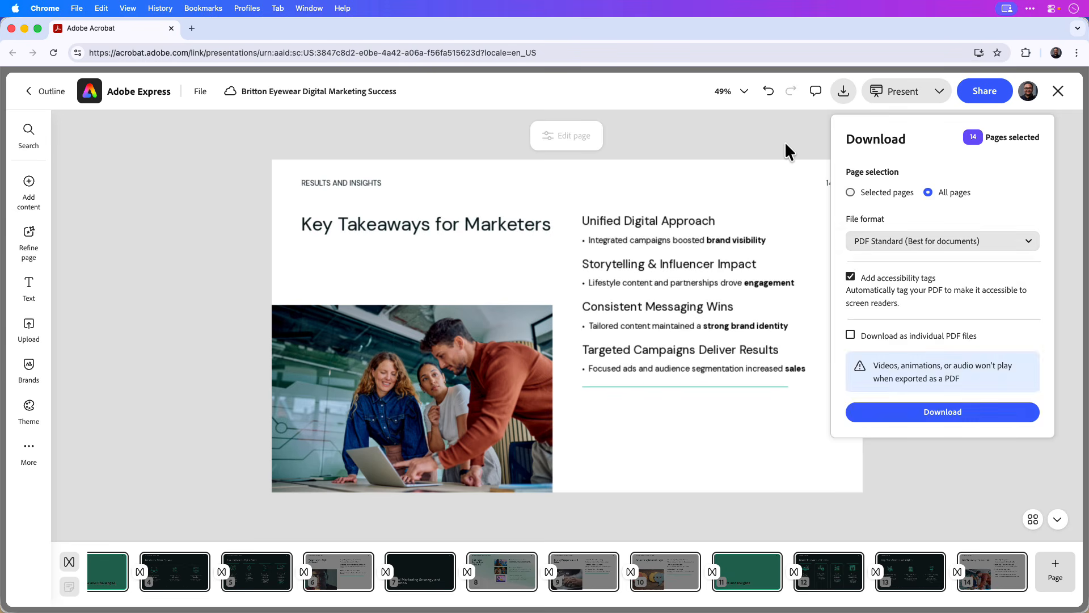
left_click(784, 140)
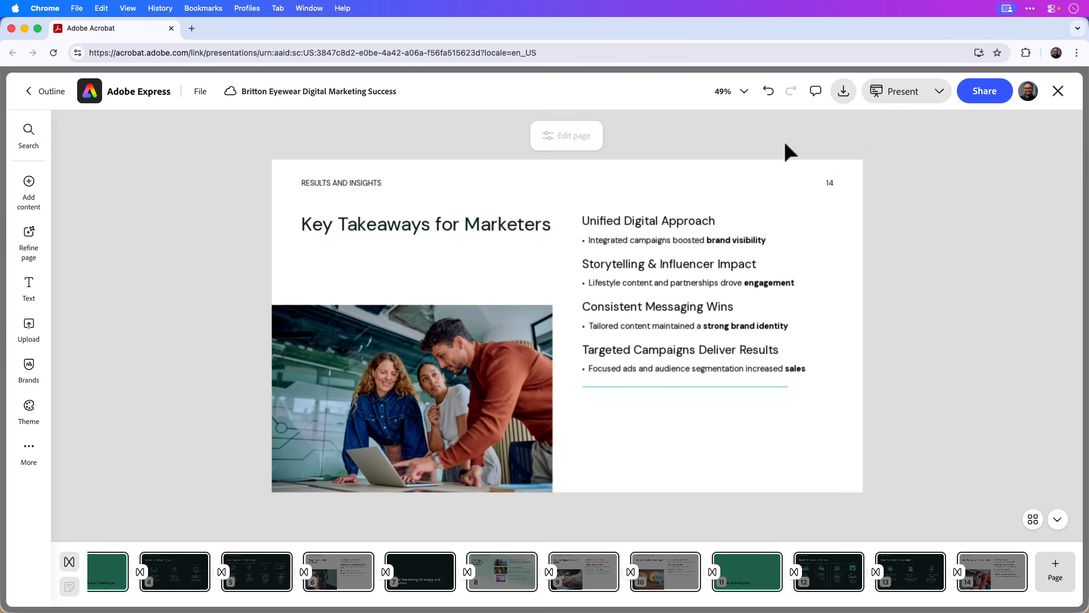
Start presenting the slides in full screen from the first page.
left_click(939, 92)
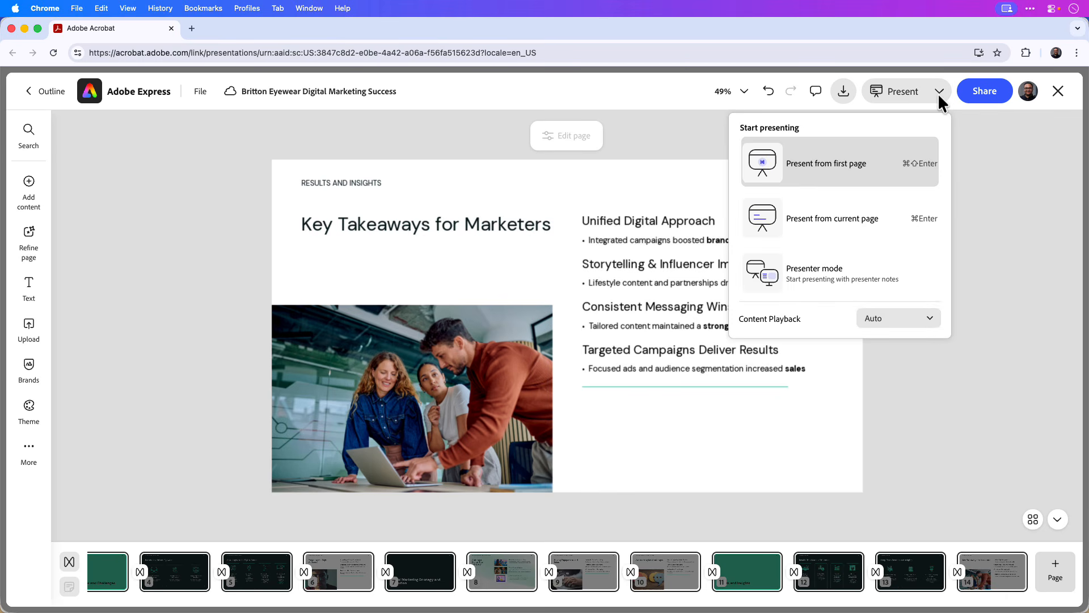
left_click(886, 174)
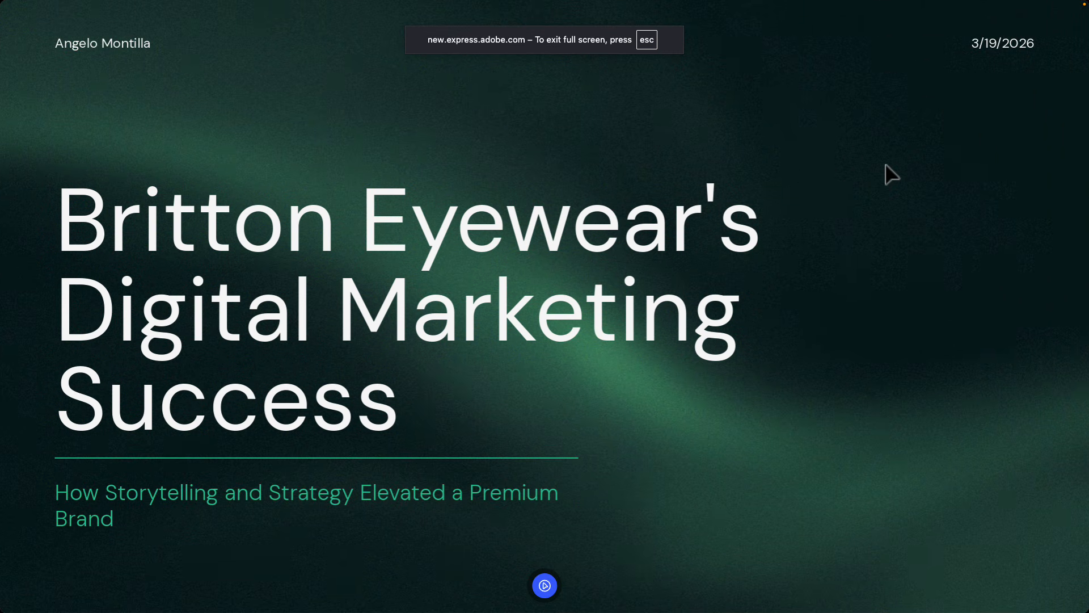